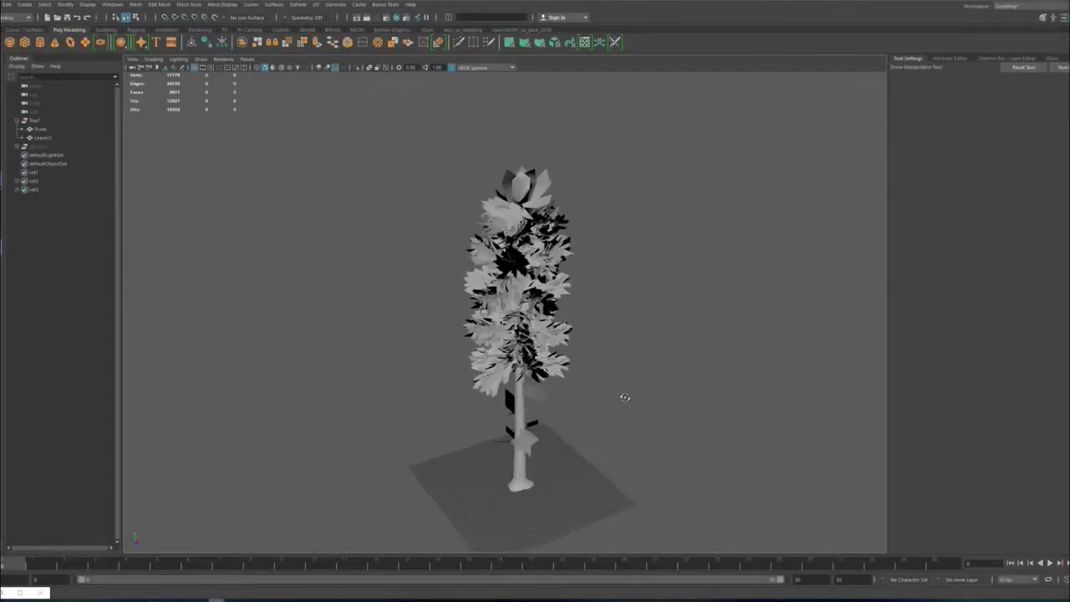
Duplicate the Tree7 group and move the copy, Tree8, to the right
left_click(38, 120)
left_click(43, 129)
left_click(43, 137)
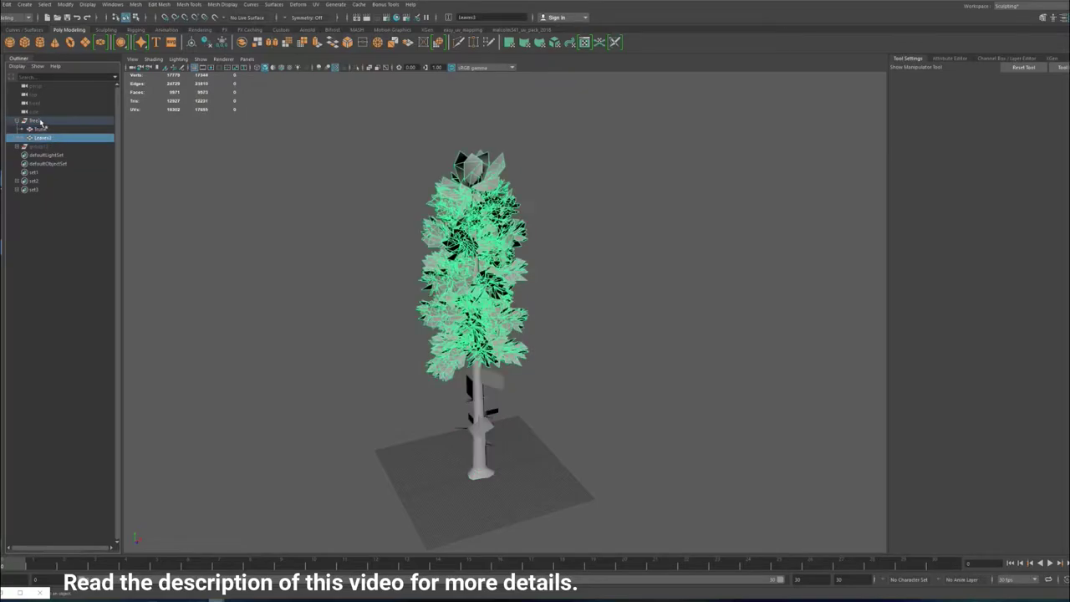
left_click(36, 120)
key("ctrl+d")
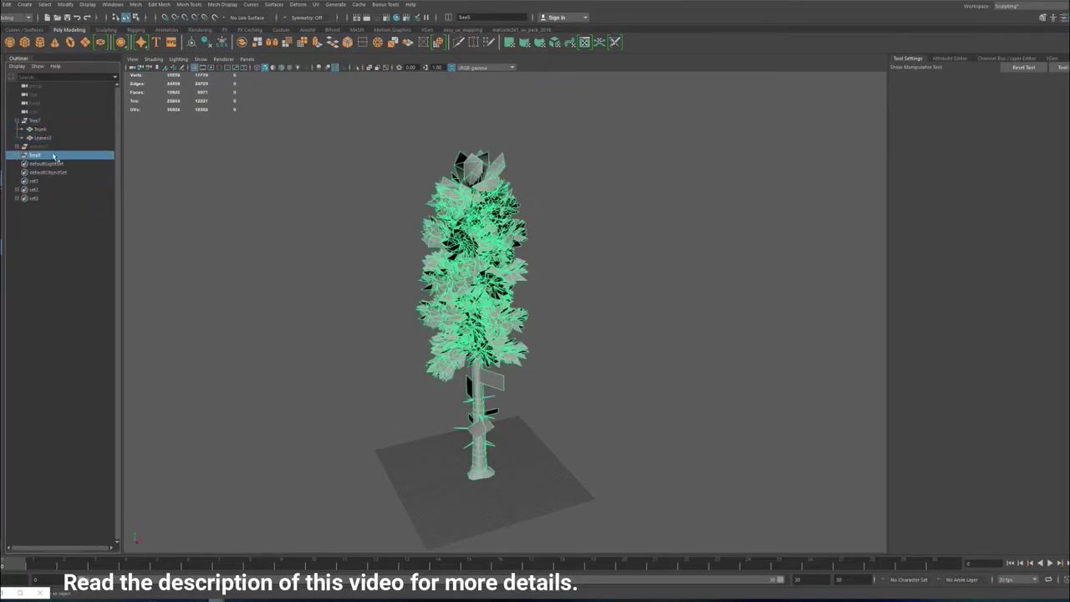
key("w")
left_click_drag(513, 467, 710, 410)
Deselect, orbit around both trees, and create a polygon cube
left_click(794, 439)
left_click_drag(698, 289, 530, 310, "alt")
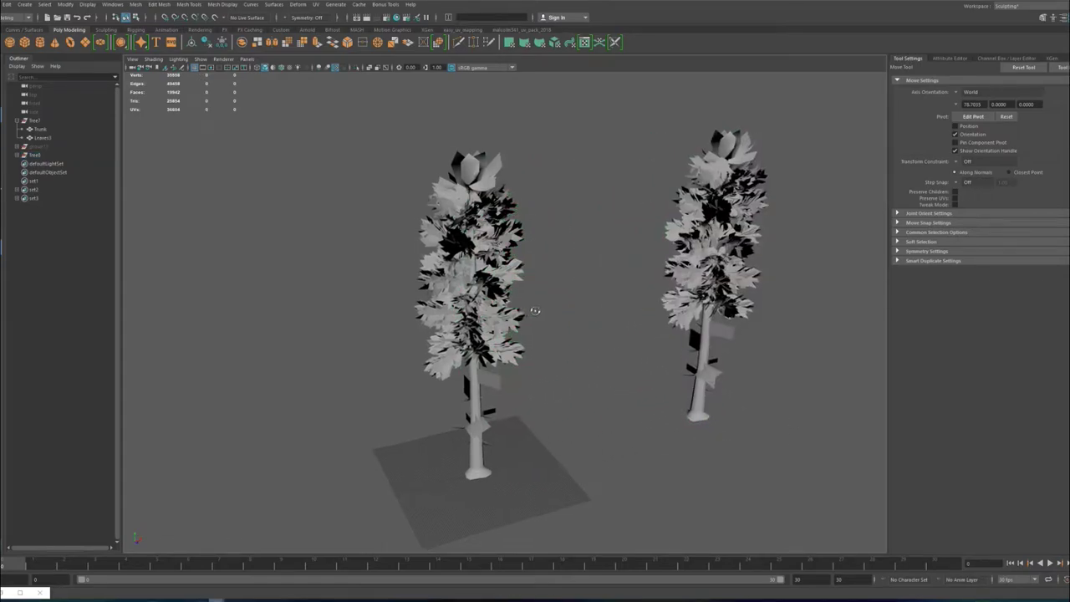
left_click(25, 43)
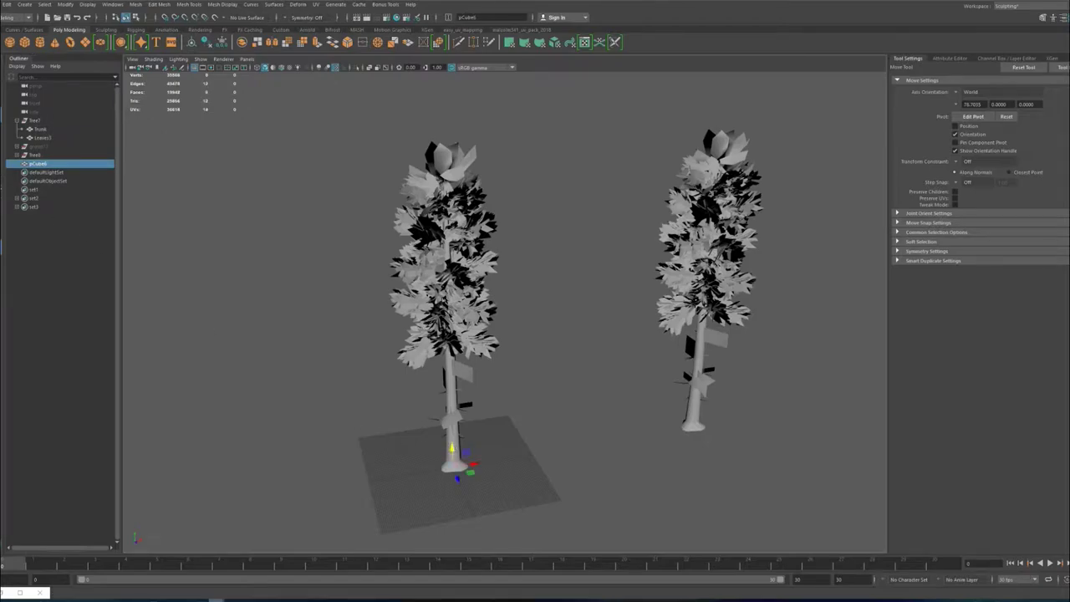
Scale the cube into a large box and raise it into the foliage
key("r")
left_click_drag(455, 469, 519, 482)
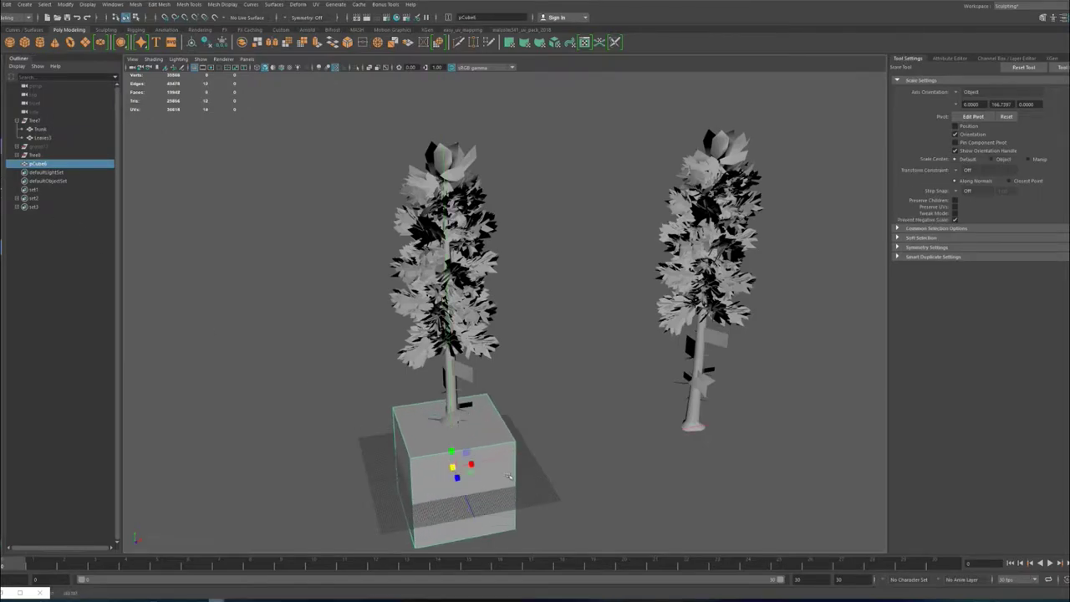
key("w")
left_click_drag(451, 452, 447, 255)
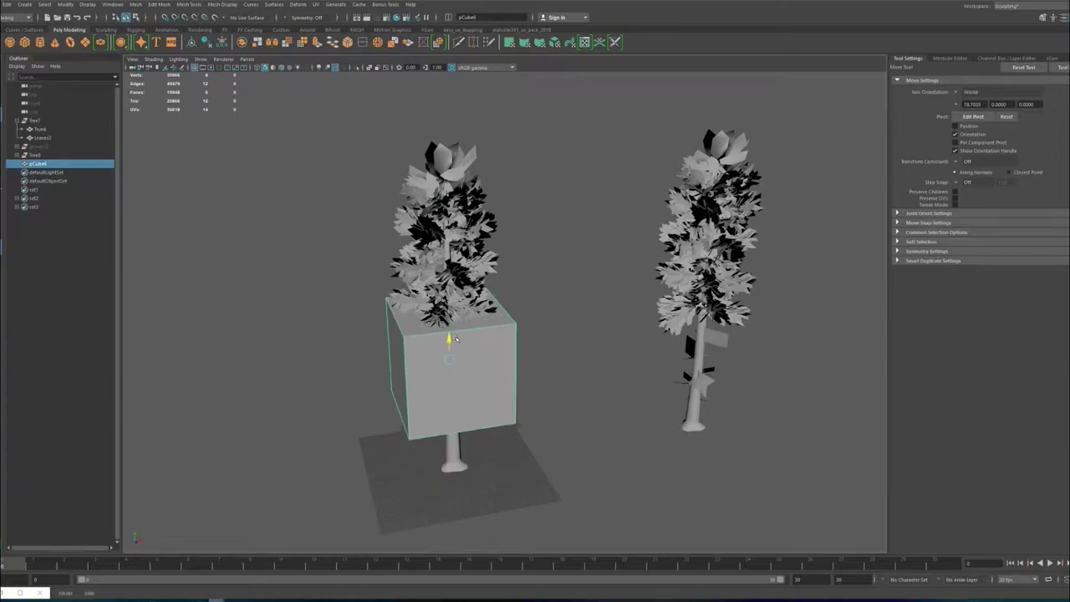
Smooth the cube with higher divisions and scale it into a tall ellipsoid around the foliage
left_click(136, 4)
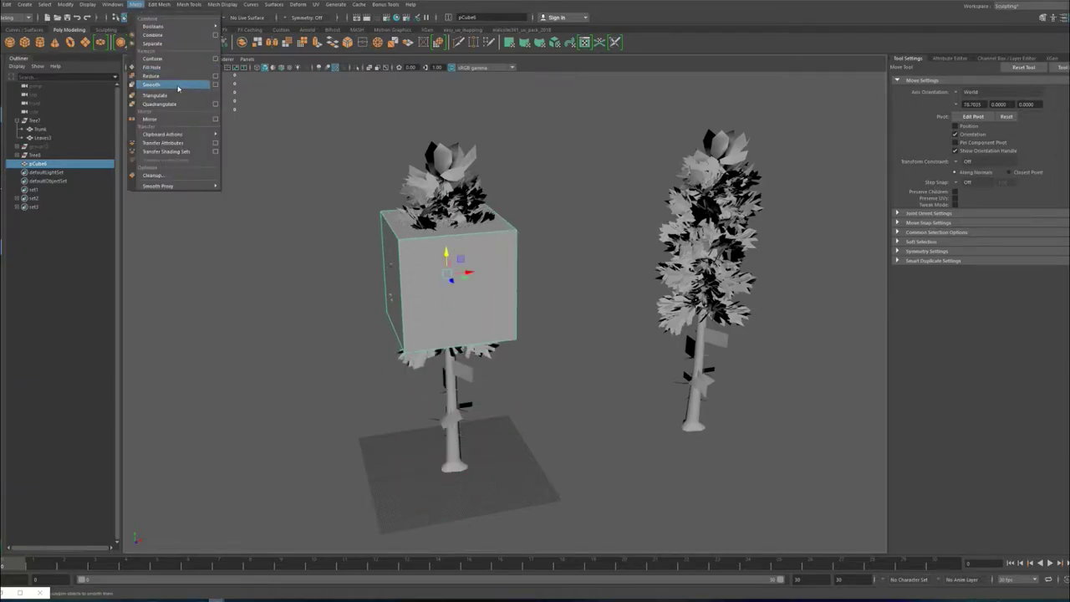
left_click(151, 84)
left_click_drag(752, 275, 773, 275)
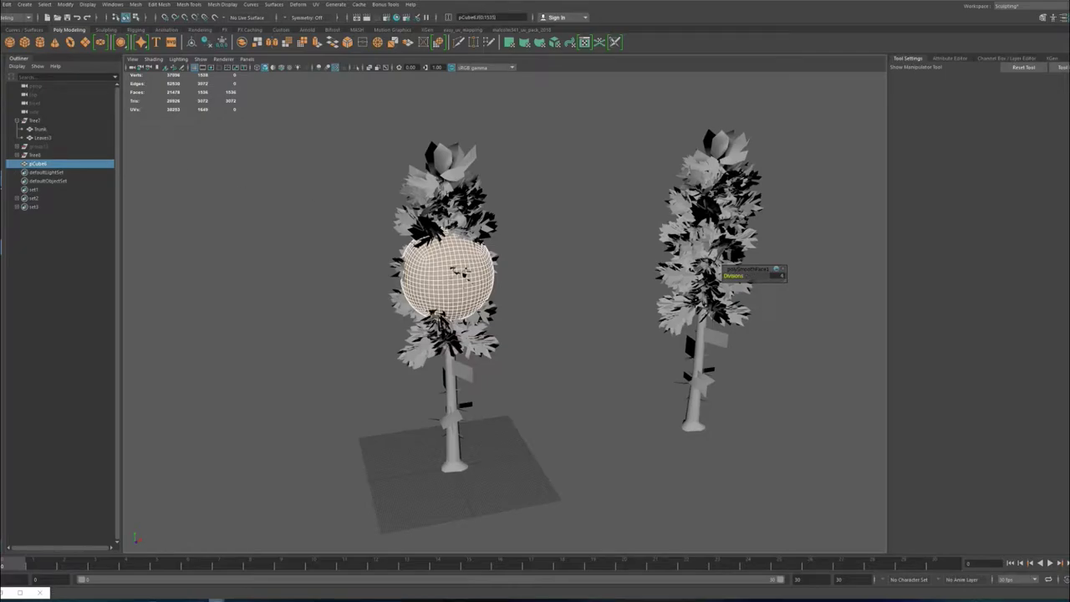
key("r")
left_click_drag(448, 274, 480, 317)
mouse_move(447, 248)
left_mouse_down()
mouse_move(459, 273)
mouse_move(430, 277)
left_mouse_up()
left_click(153, 58)
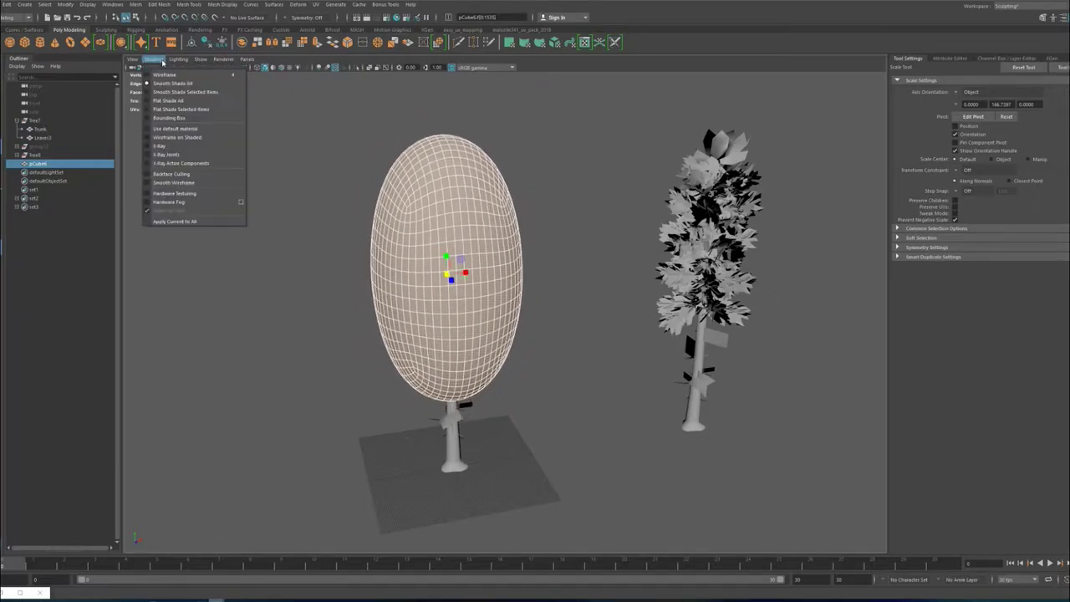
Switch the viewport to wireframe and shrink the ellipsoid slightly
left_click(168, 78)
left_click_drag(334, 243, 467, 343, "alt")
mouse_move(549, 288)
left_mouse_down()
mouse_move(485, 326)
mouse_move(479, 346)
left_mouse_up()
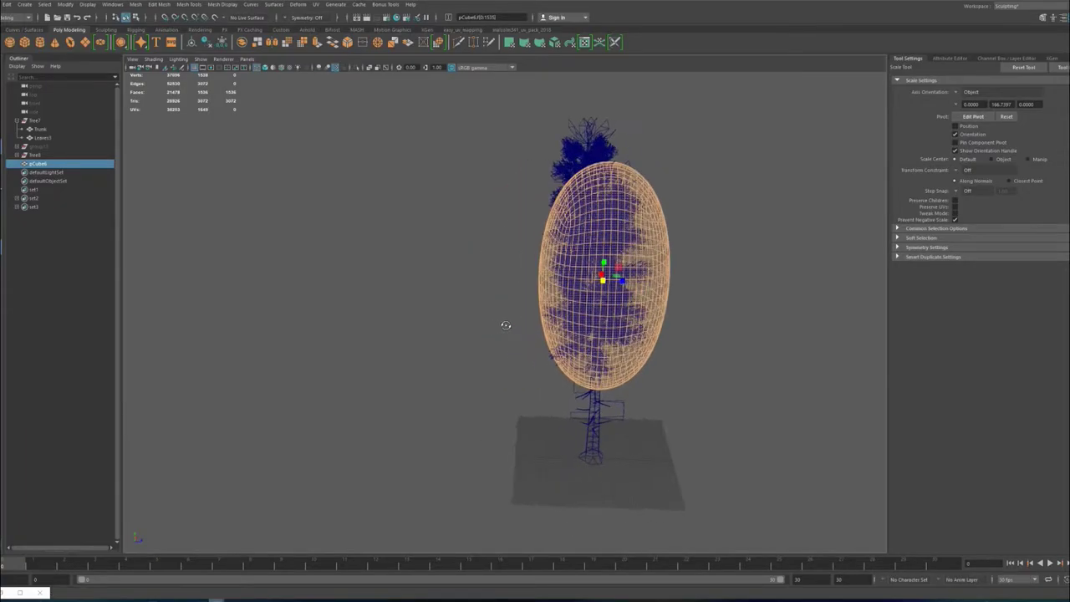
Reposition the ellipsoid over the canopy and stretch it taller to cover the foliage
key("w")
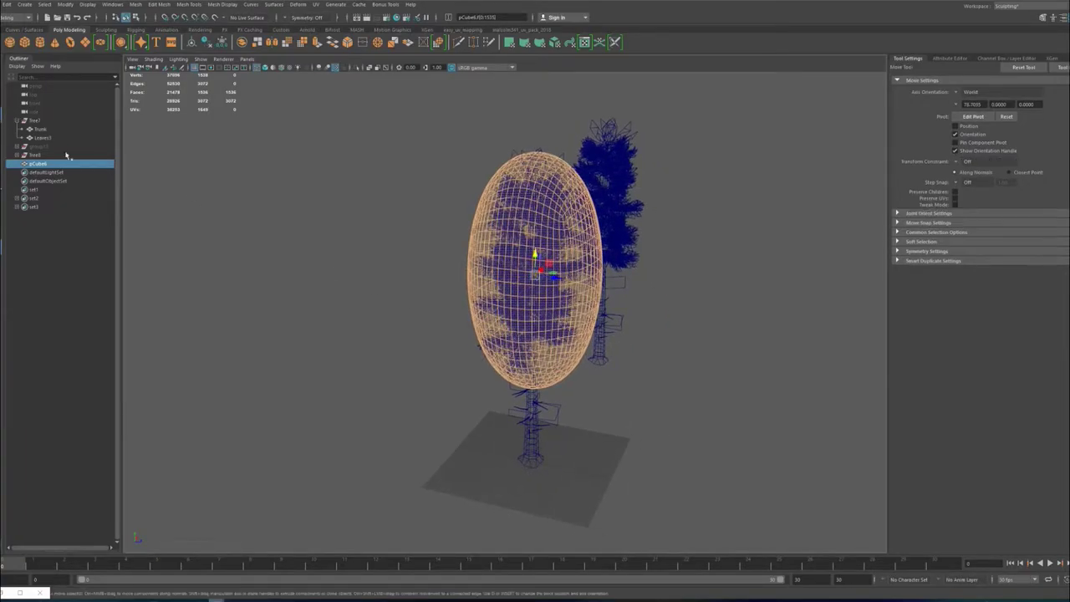
left_click_drag(559, 280, 557, 278)
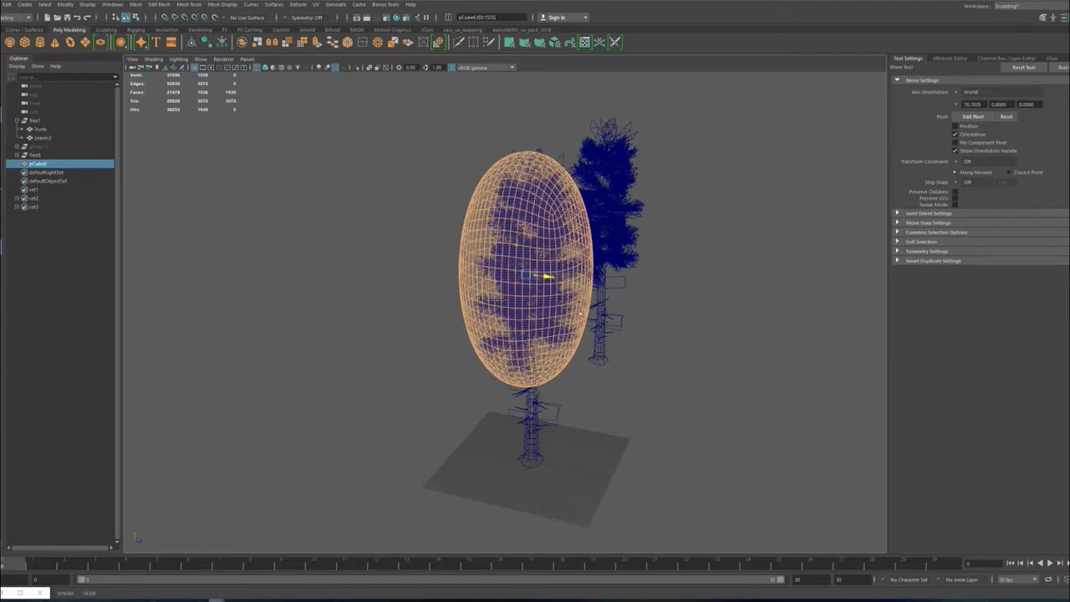
left_click_drag(637, 380, 580, 382, "alt")
mouse_move(470, 353)
left_mouse_down("alt")
mouse_move(477, 344)
mouse_move(599, 427)
left_mouse_up("alt")
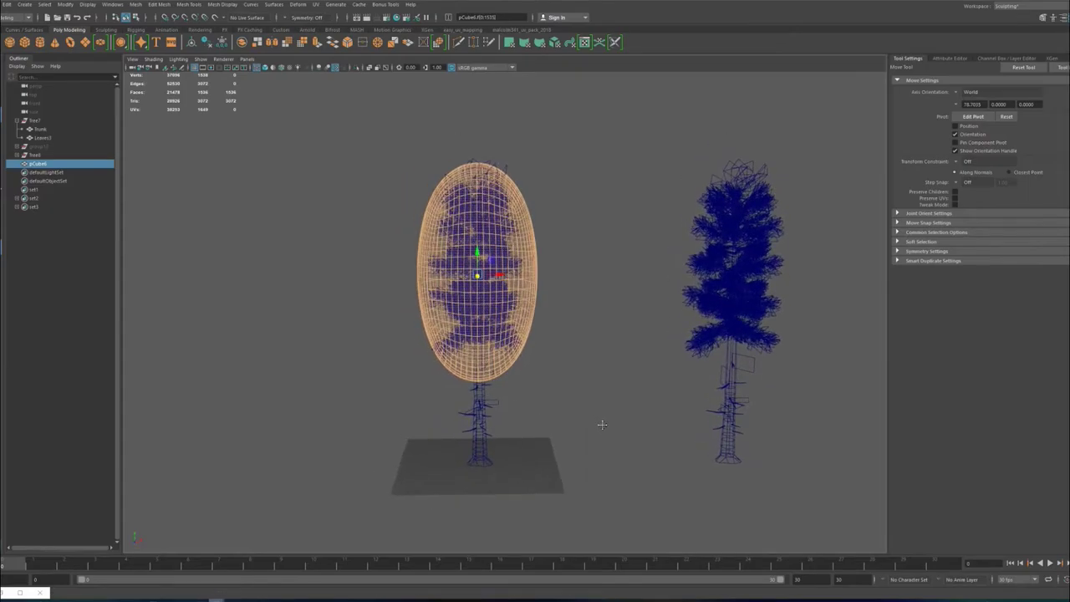
scroll(587, 424, "up", 3)
left_click_drag(472, 238, 465, 238)
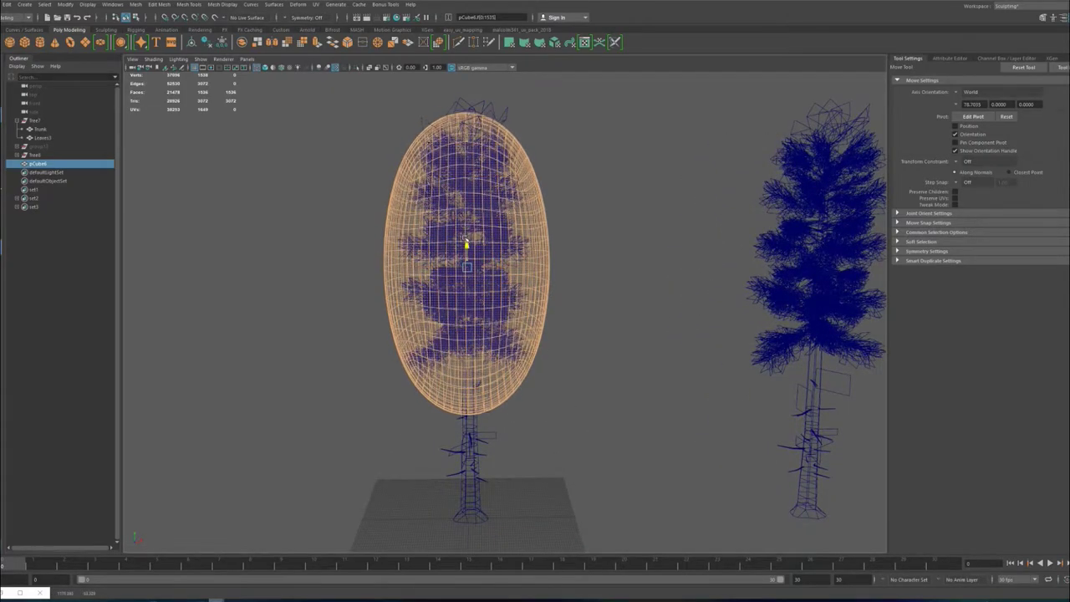
left_click_drag(466, 241, 467, 229)
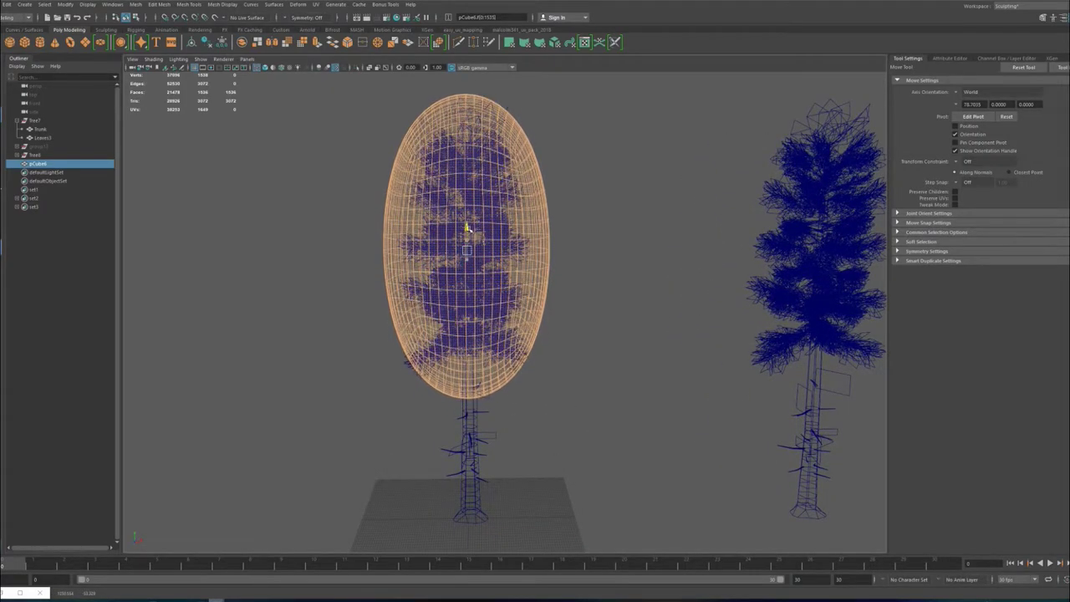
key("r")
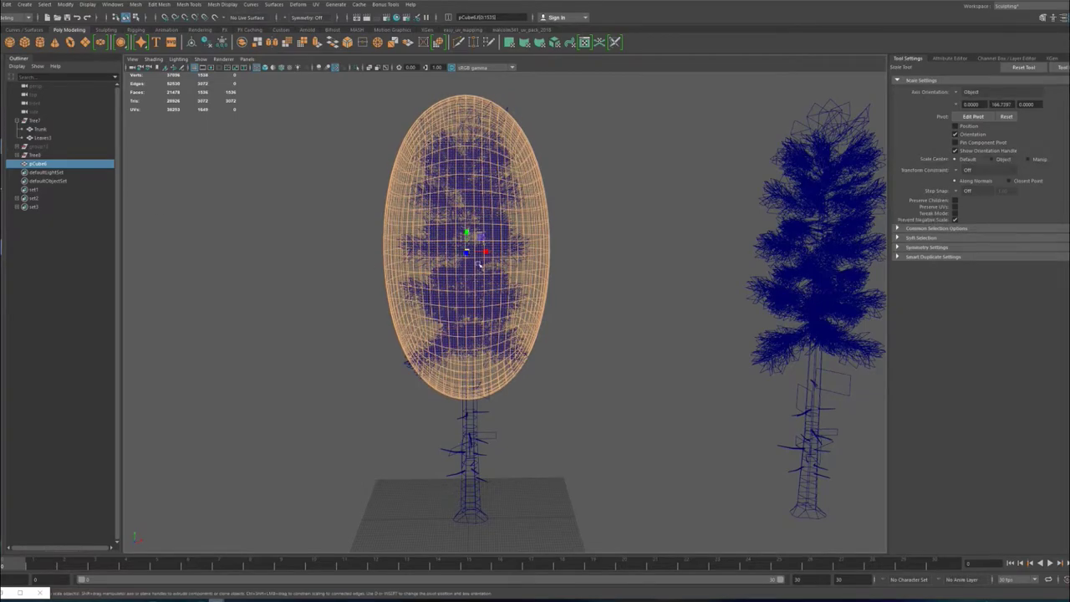
left_click_drag(468, 239, 468, 232)
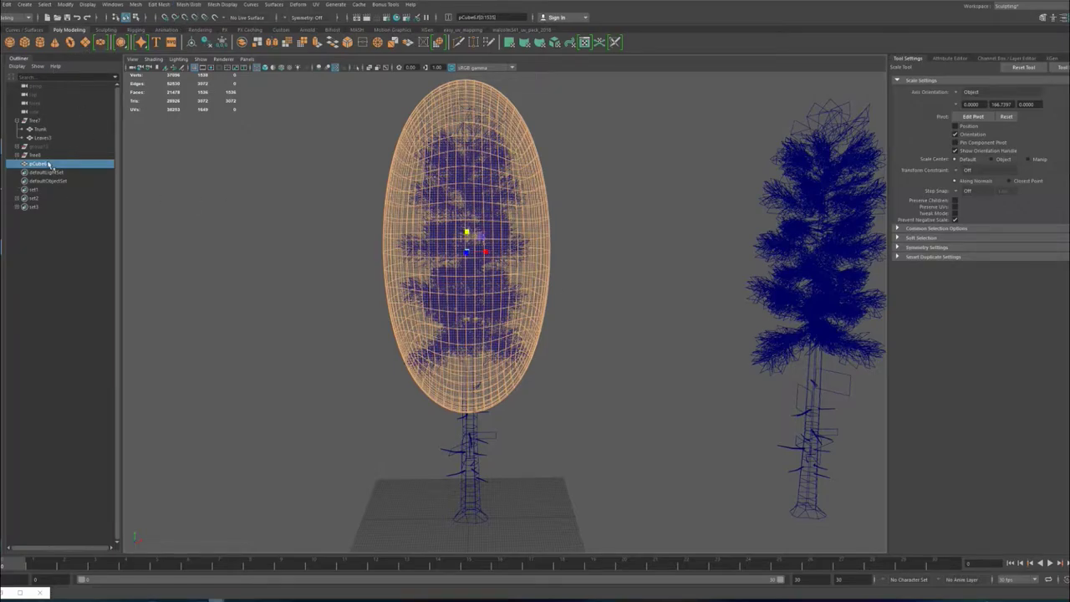
left_click(39, 129)
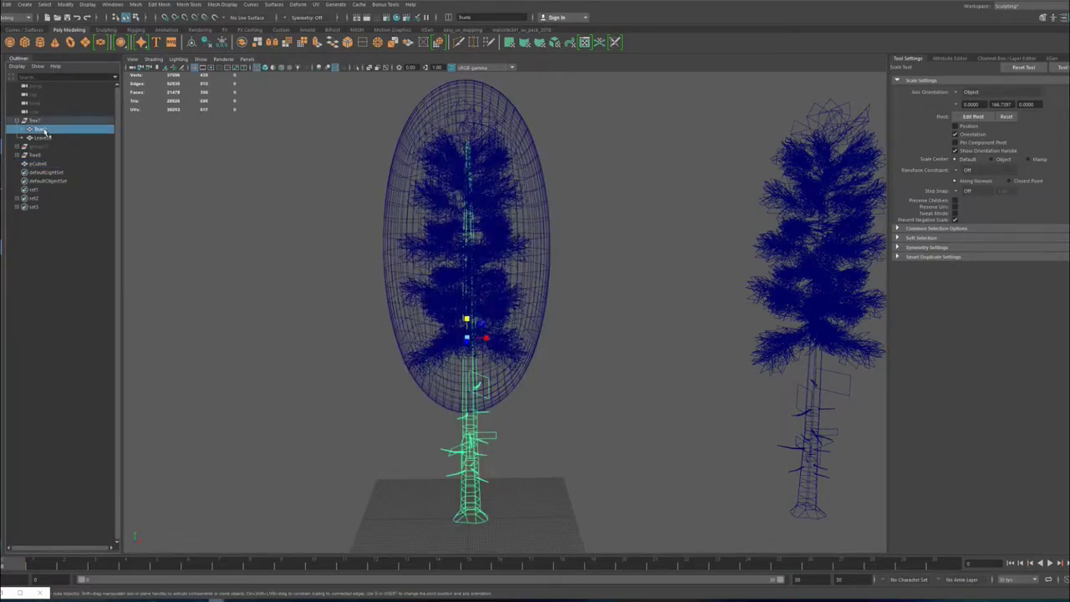
Transfer vertex normals from pCube6 onto the leaves with Mesh > Transfer Attributes
left_click(37, 163)
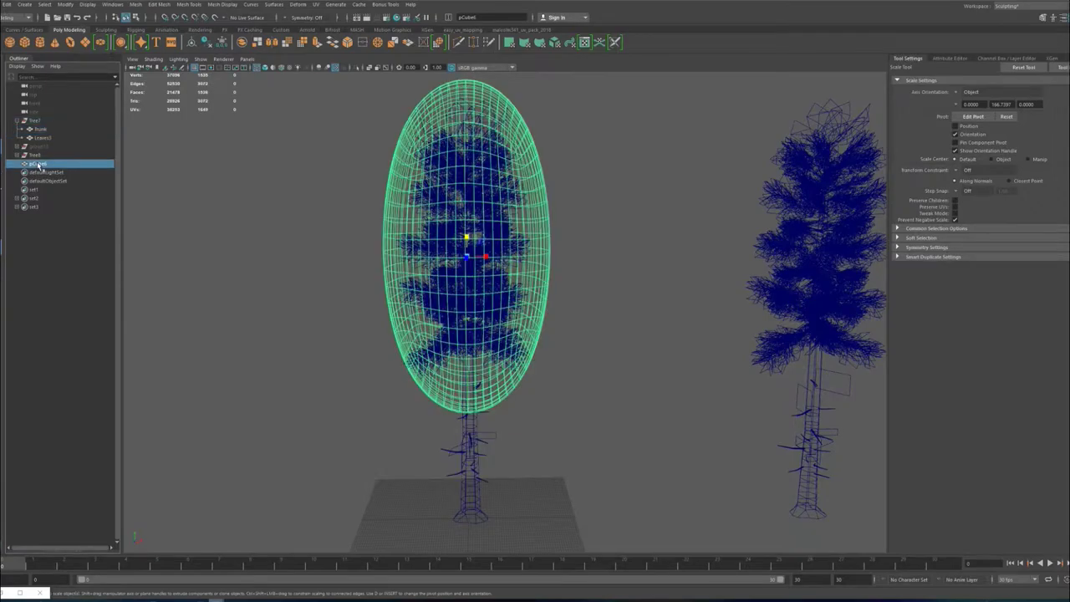
left_click(42, 137)
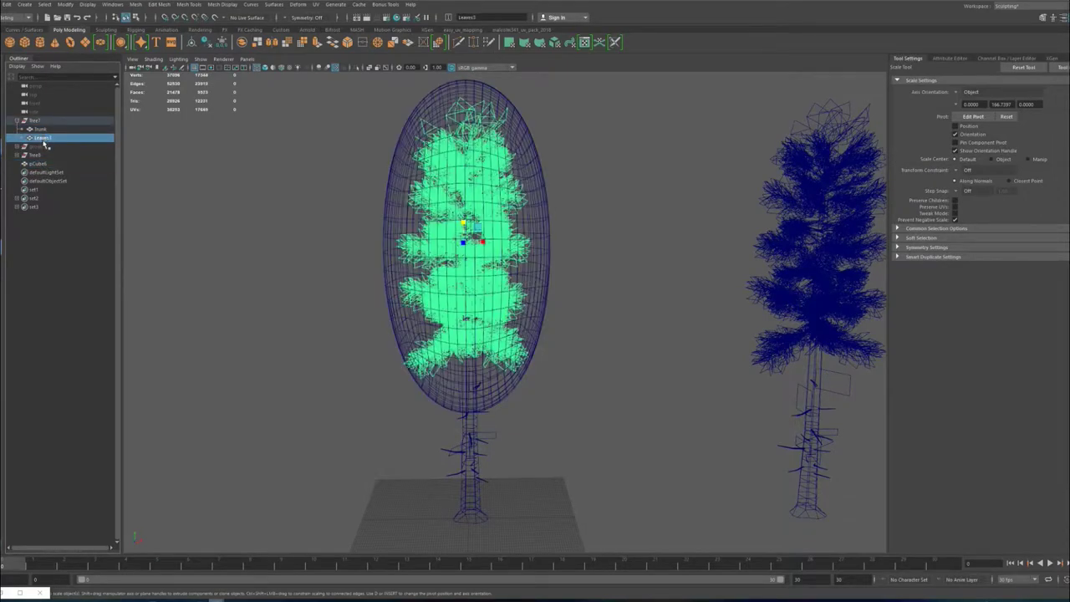
left_click(37, 164)
left_click(46, 138, "ctrl")
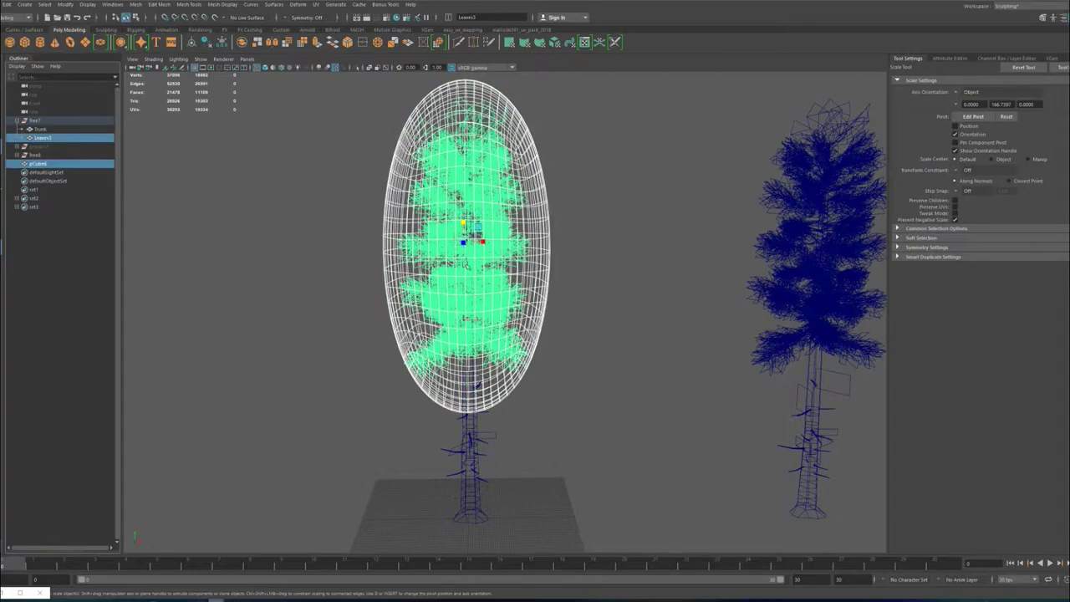
left_click(188, 5)
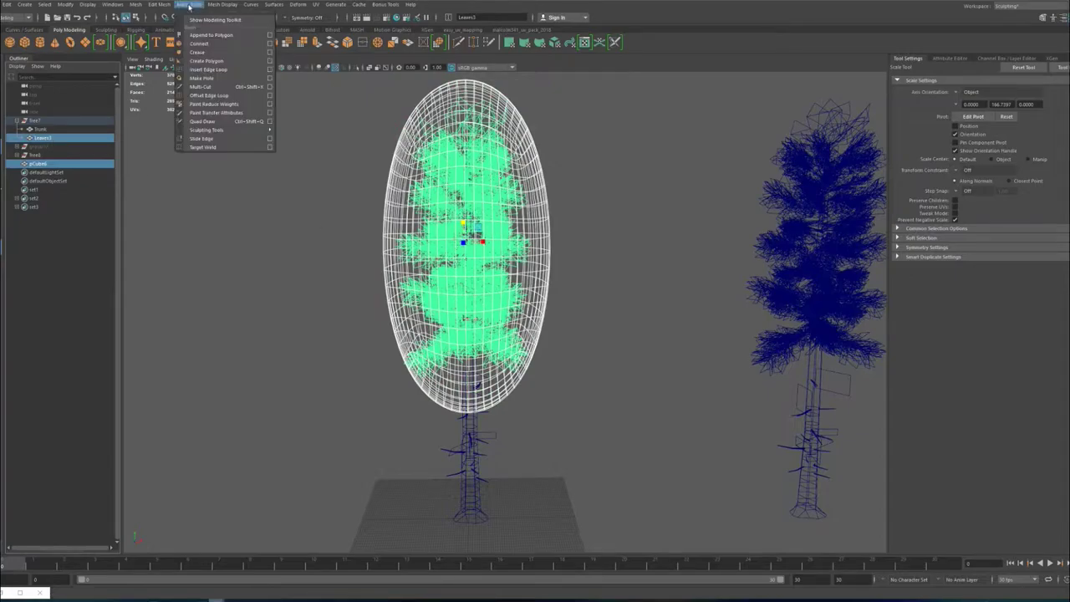
left_click(154, 5)
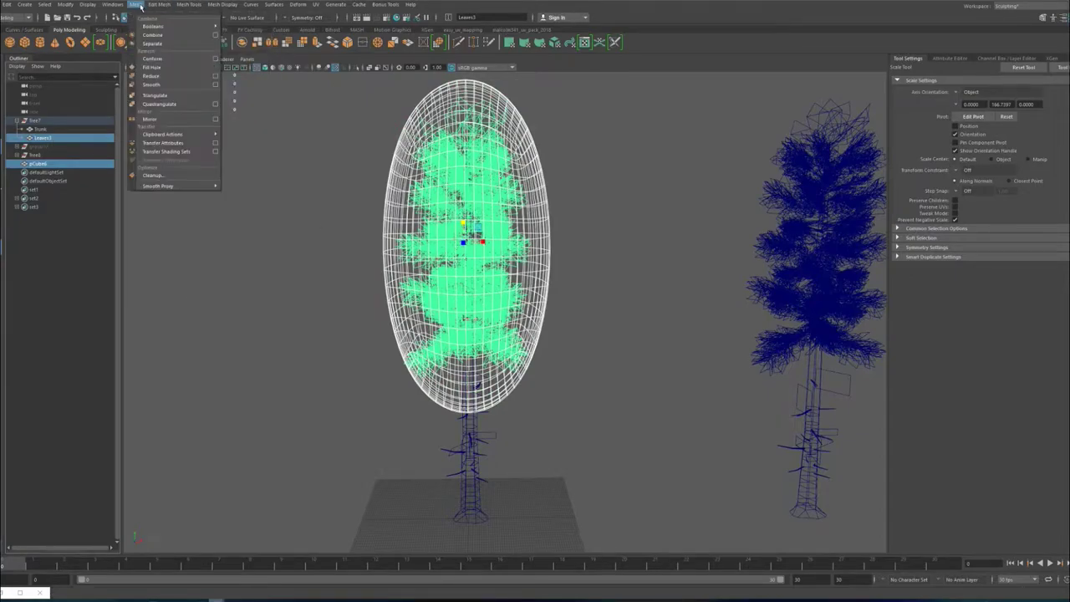
left_click(215, 143)
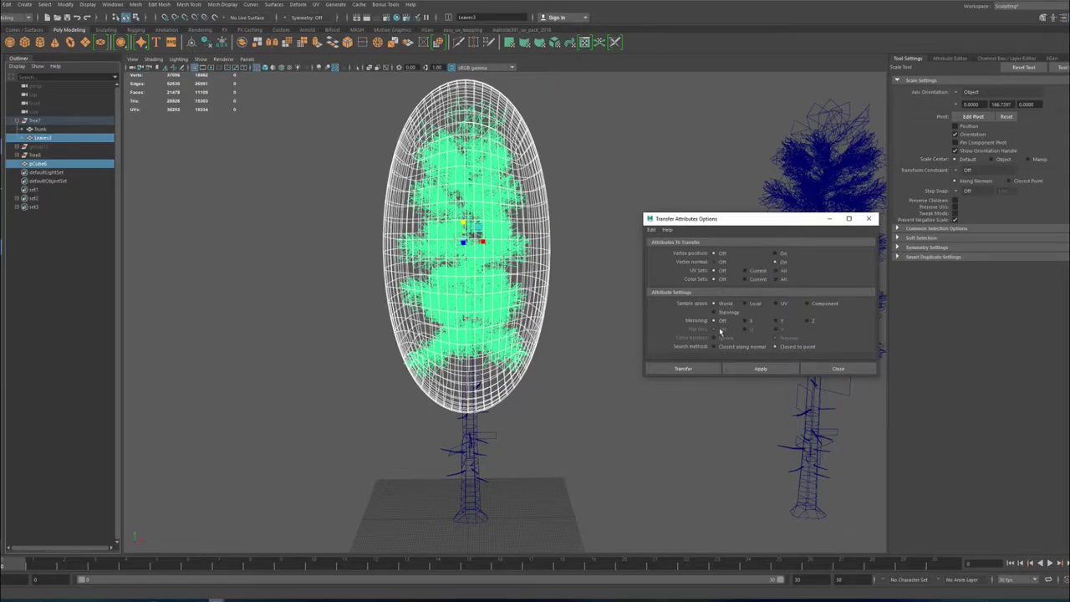
left_click(699, 370)
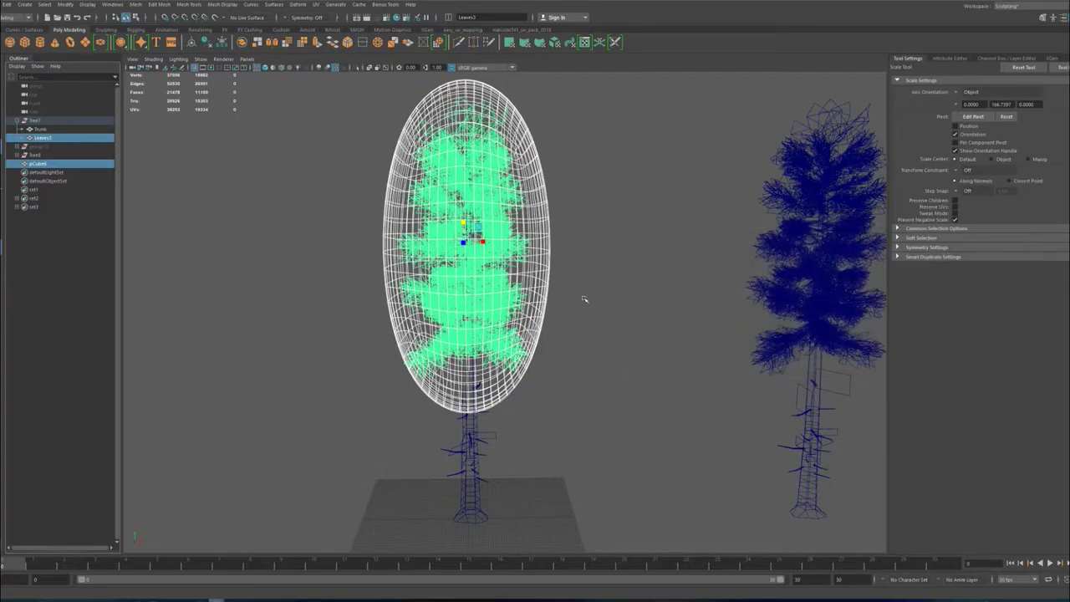
Hide the pCube6 proxy and switch the viewport to smooth shading
left_click(41, 164)
key("ctrl+h")
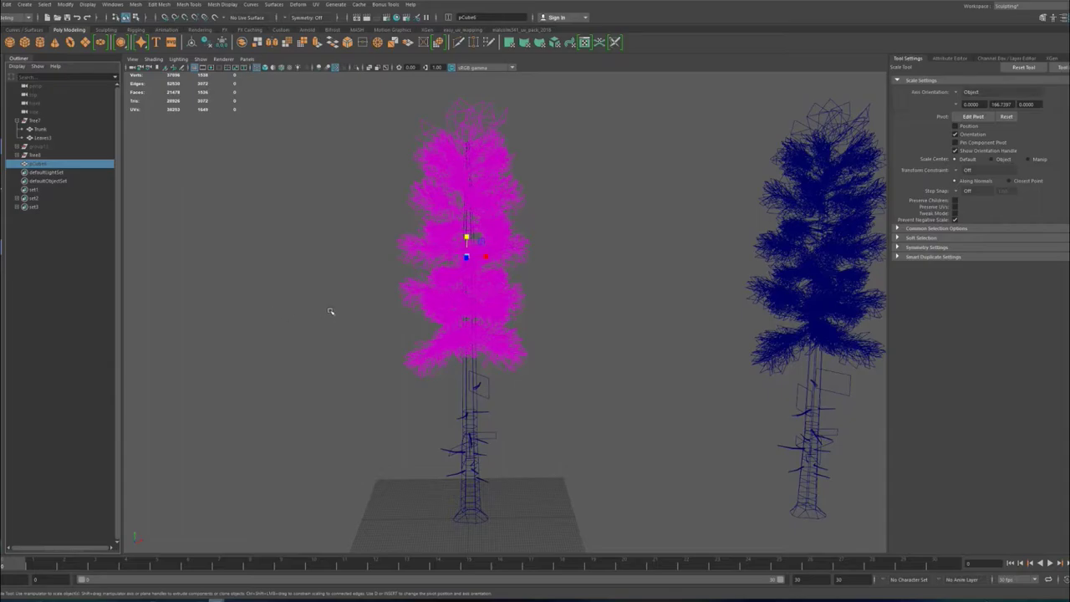
left_click(153, 59)
left_click(163, 85)
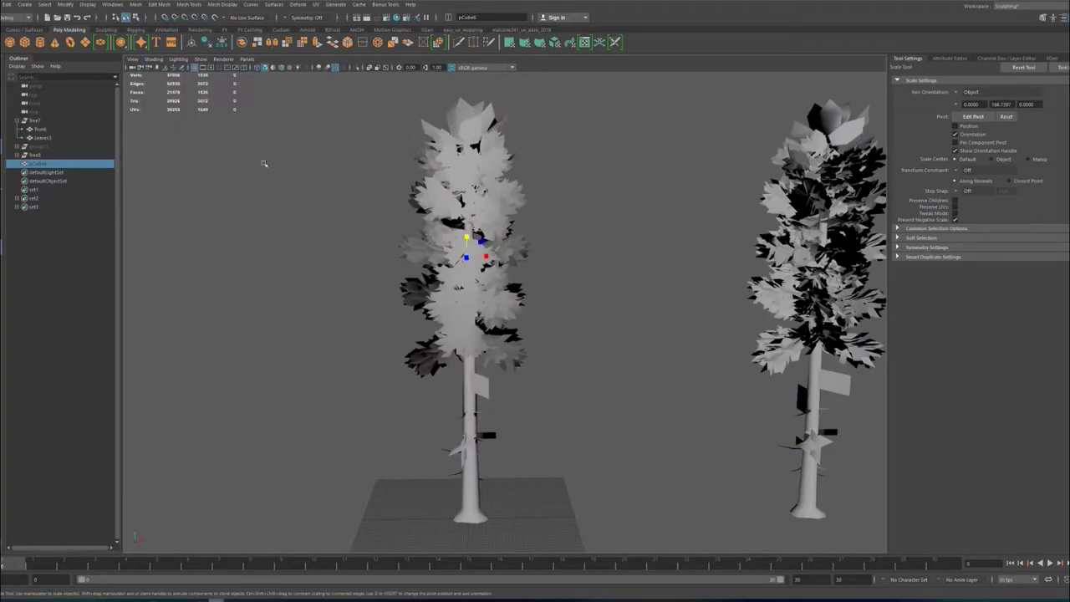
Apply Smooth Shade All and orbit around both trees
left_click(349, 272)
mouse_move(348, 273)
left_mouse_down("alt")
mouse_move(325, 306)
mouse_move(493, 306)
mouse_move(327, 303)
mouse_move(328, 314)
mouse_move(508, 298)
mouse_move(566, 231)
left_mouse_up("alt")
mouse_move(411, 250)
left_mouse_down("alt")
mouse_move(551, 298)
mouse_move(621, 289)
mouse_move(435, 280)
mouse_move(444, 294)
left_mouse_up("alt")
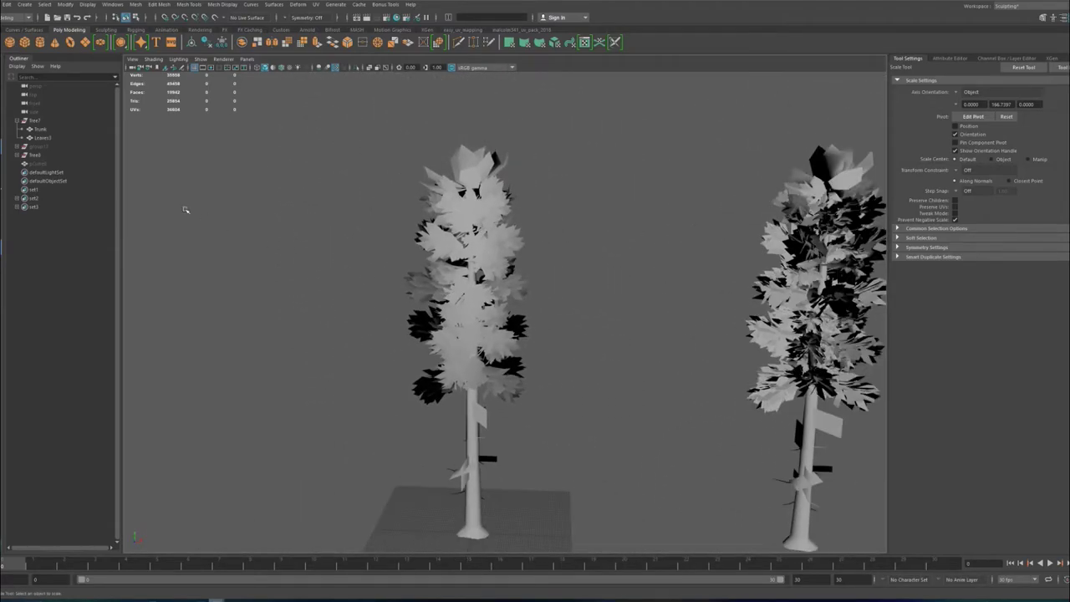
Unhide pCube6 and activate the Sculpt tool from the Sculpting shelf
left_click(42, 165)
key("shift+h")
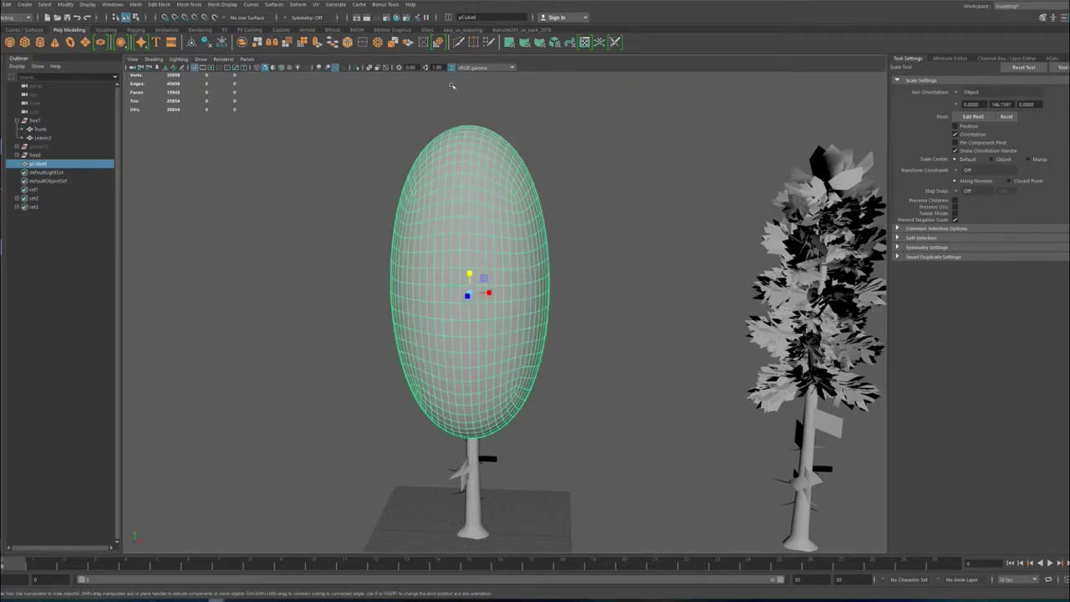
left_click(105, 29)
left_click(9, 42)
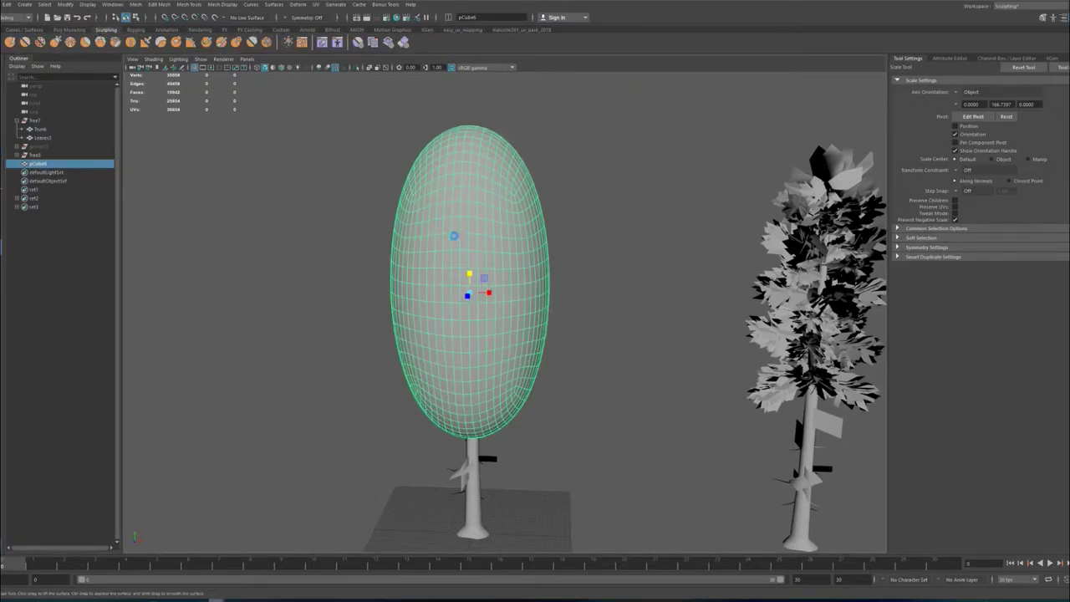
left_click_drag(429, 247, 349, 251, "alt")
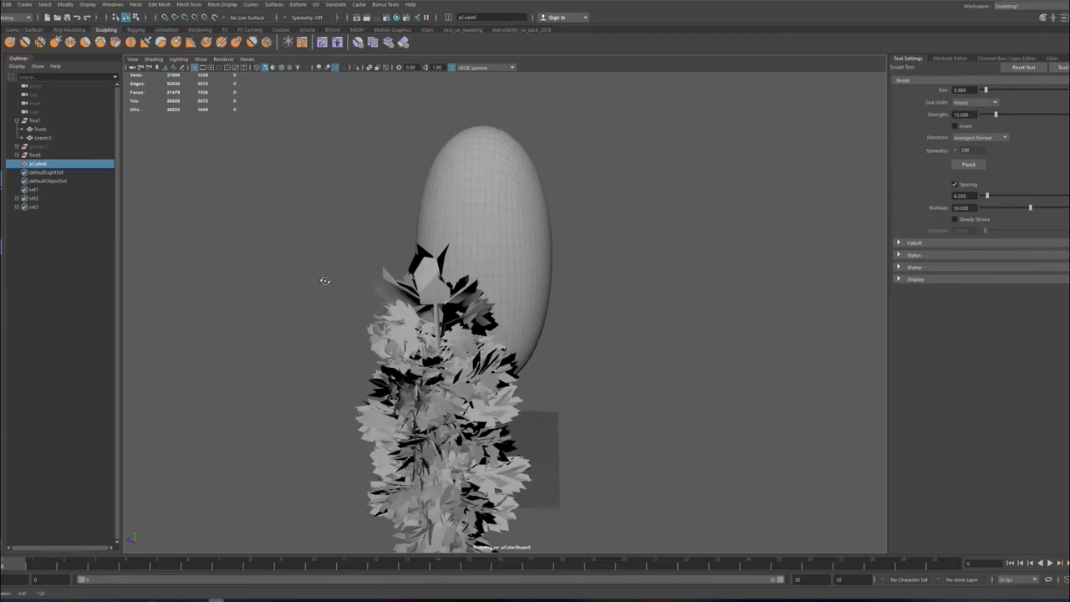
key("ctrl+z")
key("ctrl+z")
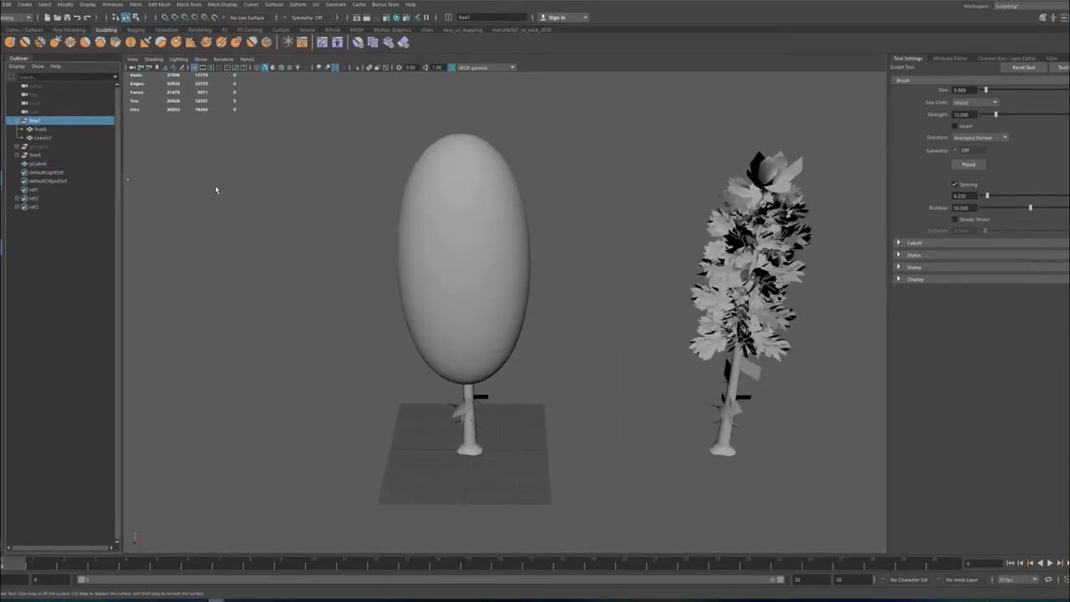
Duplicate Tree7 and move the copy, Tree9, off to the right
key("ctrl+z")
key("w")
key("ctrl+z")
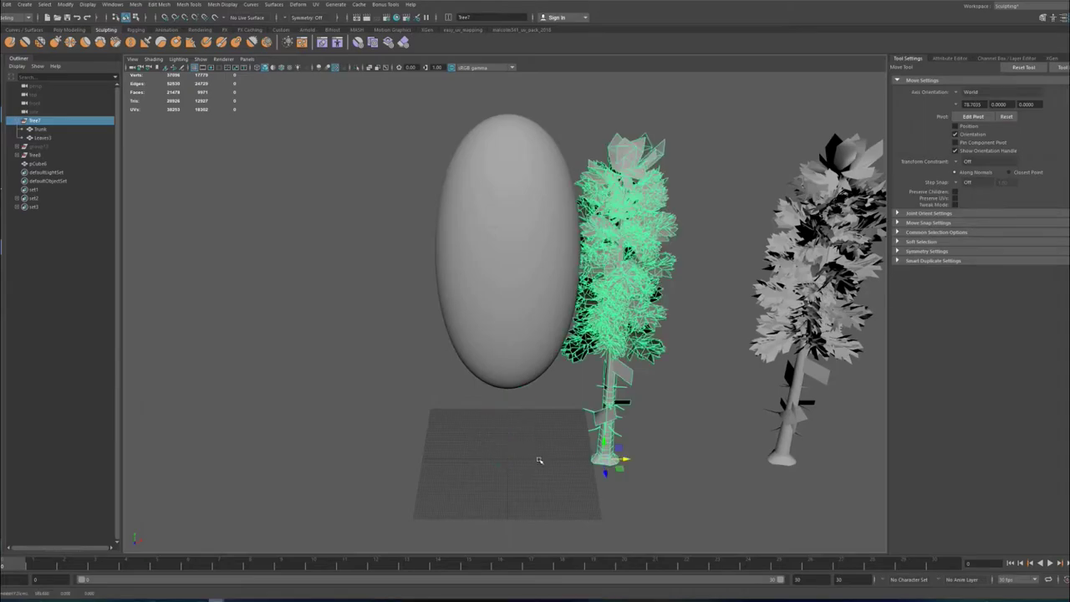
key("ctrl+z")
key("ctrl+z")
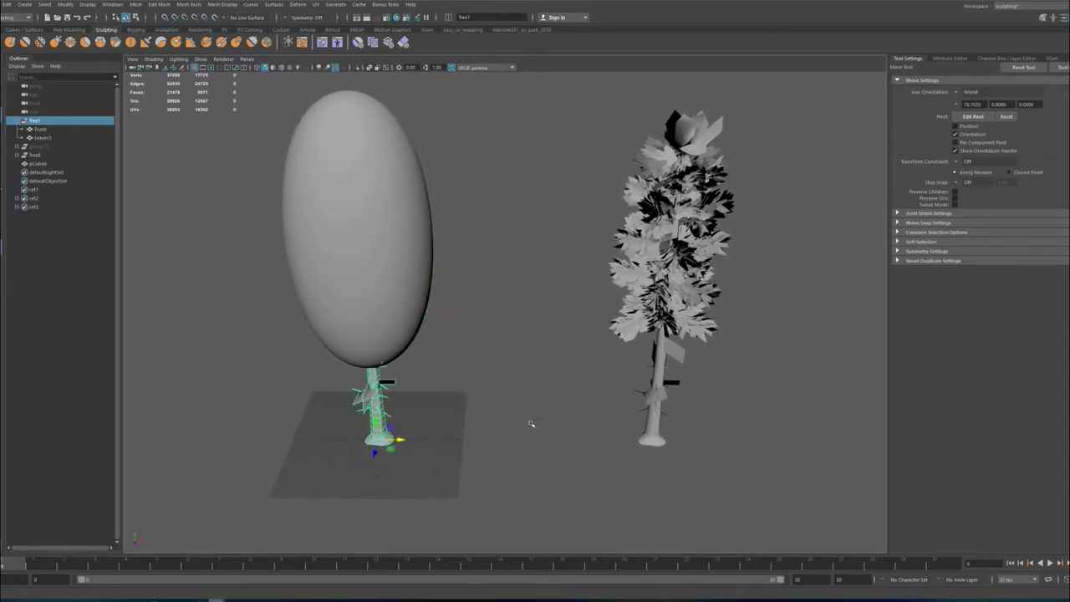
key("ctrl+d")
left_click_drag(397, 441, 828, 459)
left_click(827, 460)
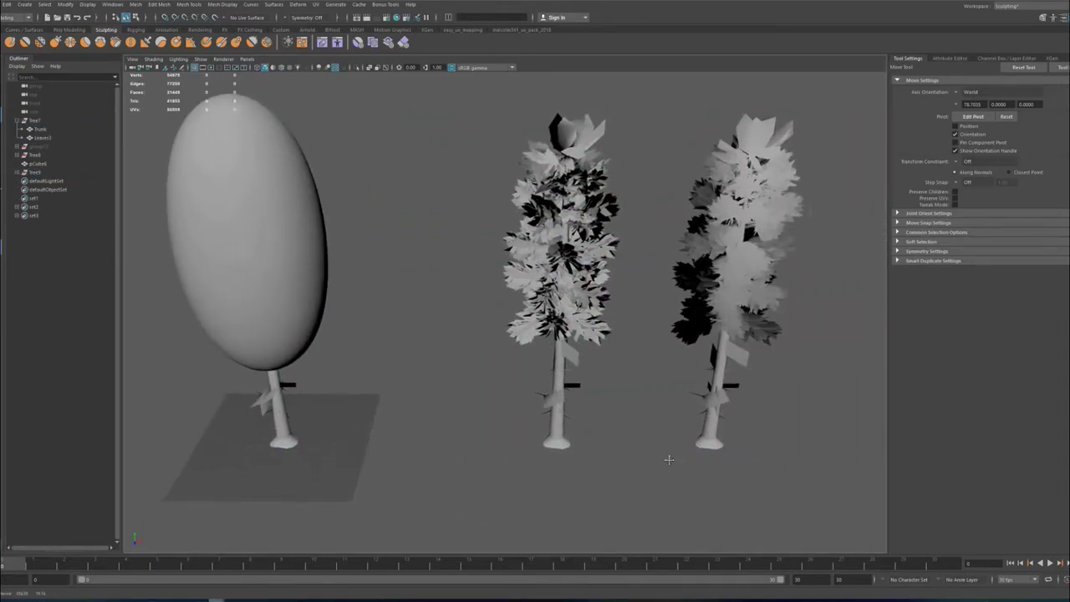
mouse_move(671, 453)
left_mouse_down("alt")
mouse_move(416, 372)
mouse_move(359, 376)
left_mouse_up("alt")
Reselect pCube6 and return to the sculpt tool
left_click(416, 372)
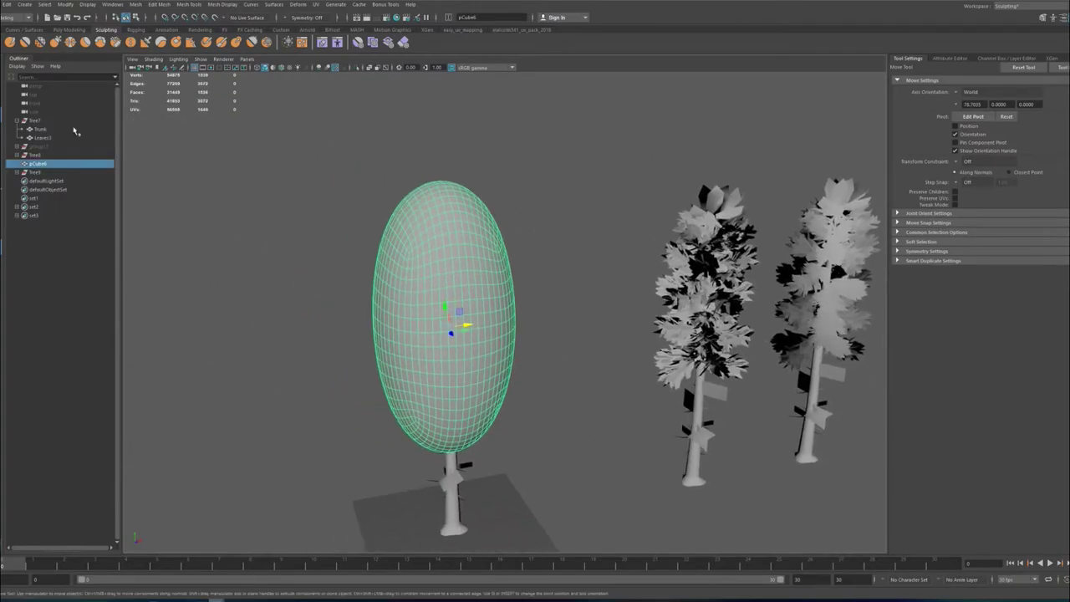
left_click(34, 120)
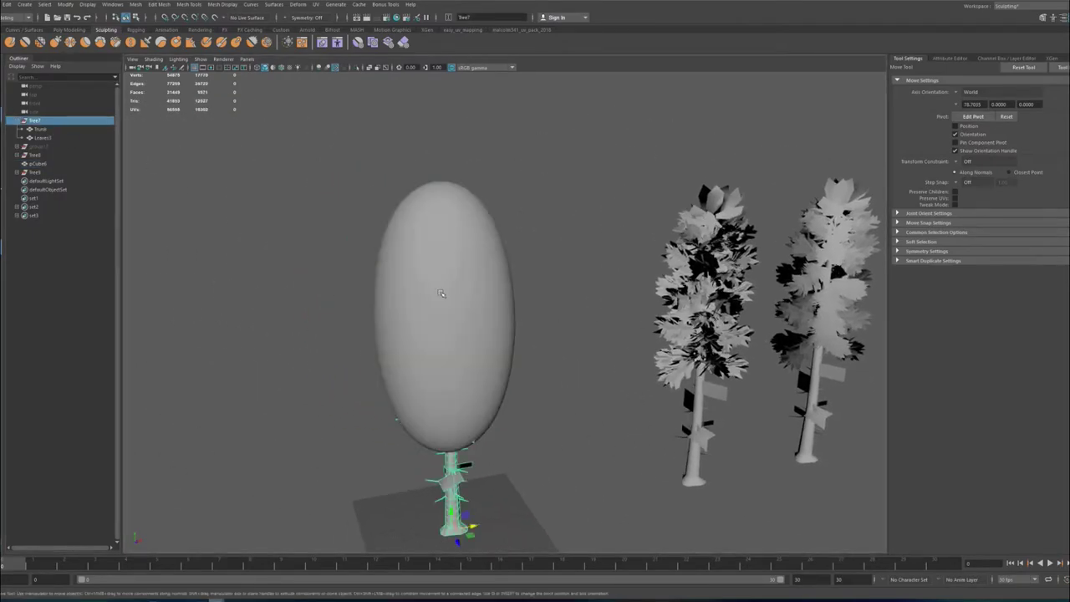
left_click(38, 164)
left_click_drag(301, 167, 329, 185, "alt")
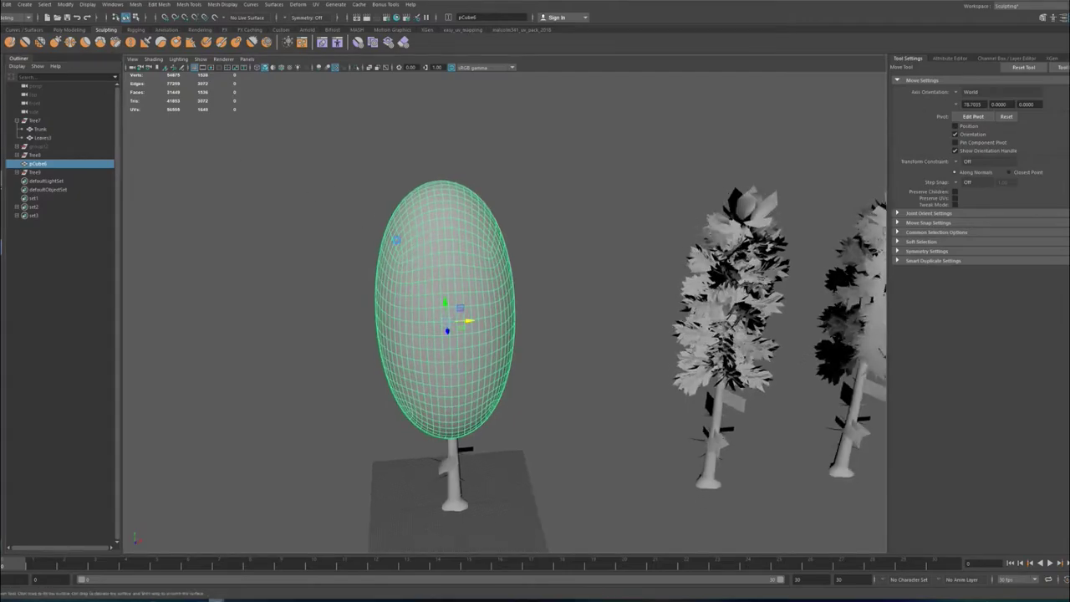
key("y")
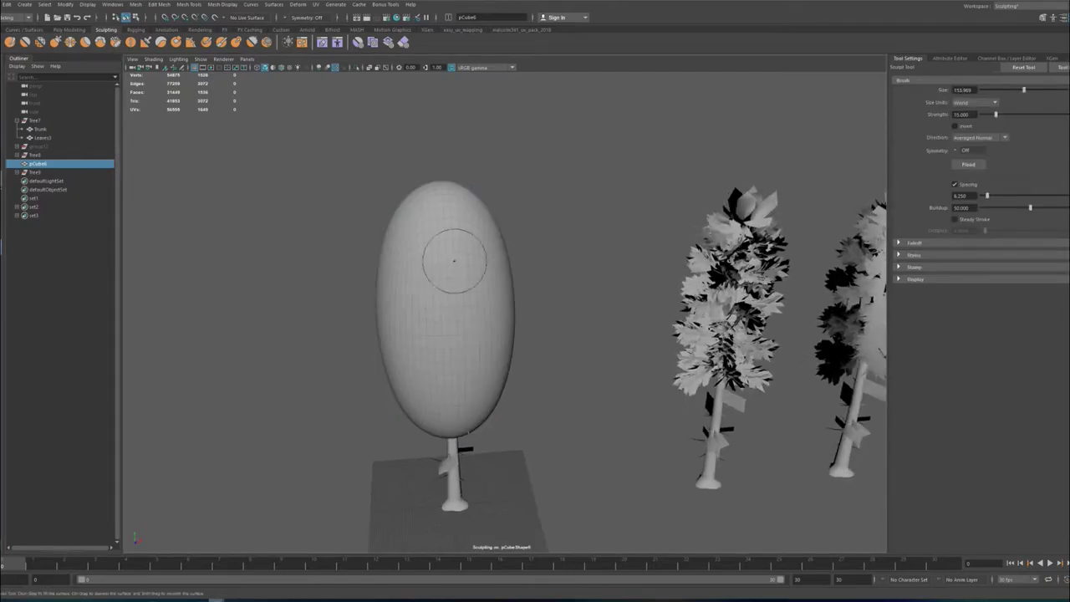
Orbit around the ellipsoid to inspect its shape from all sides
left_click_drag(434, 267, 449, 282, "alt")
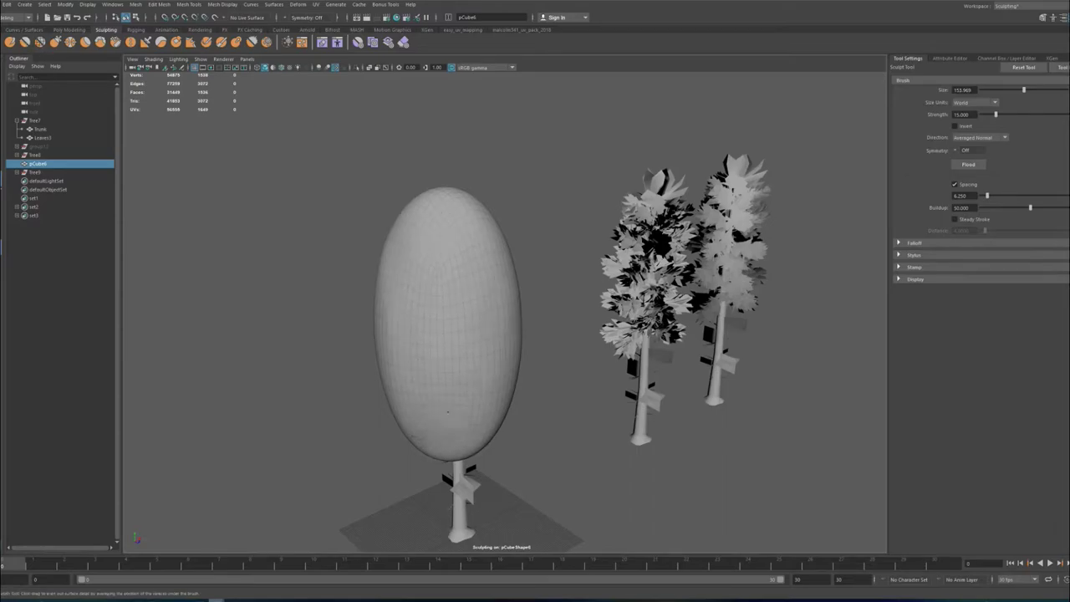
left_click_drag(449, 412, 612, 338, "alt")
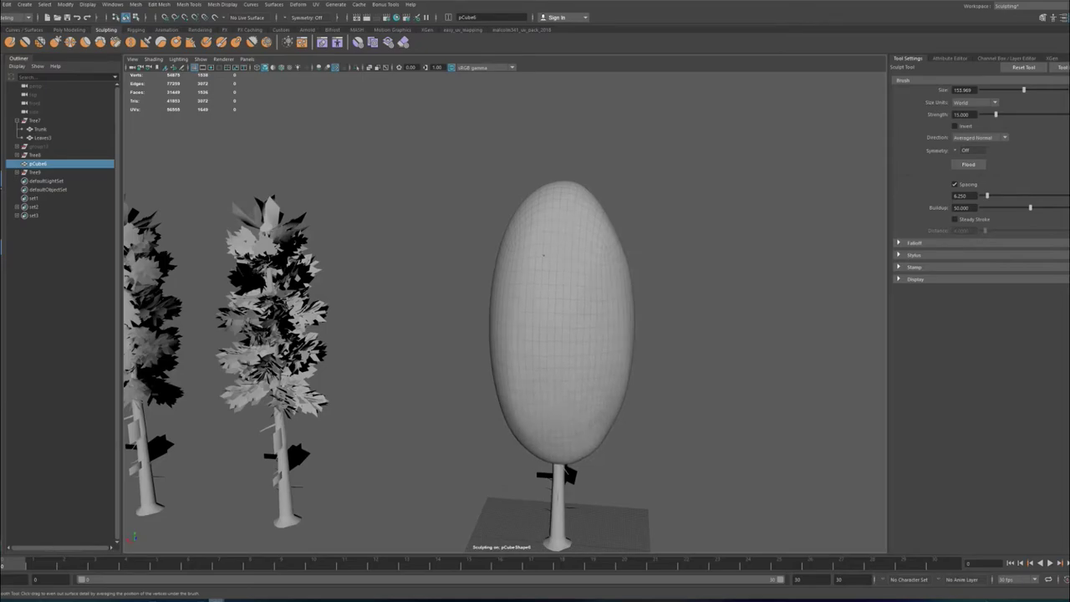
left_click_drag(551, 186, 390, 209, "alt")
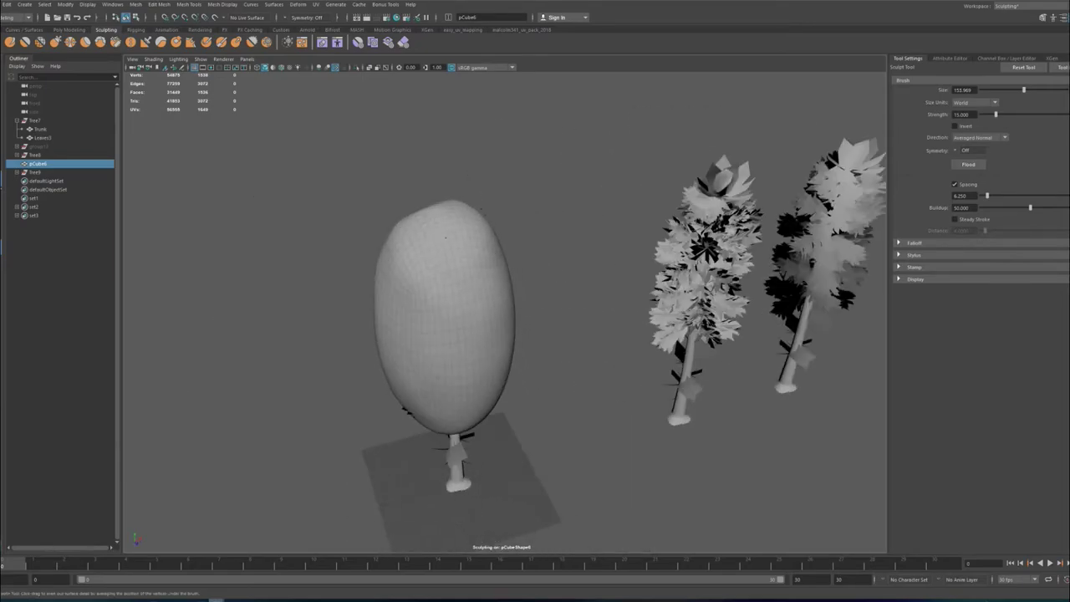
left_click_drag(557, 391, 444, 403, "alt")
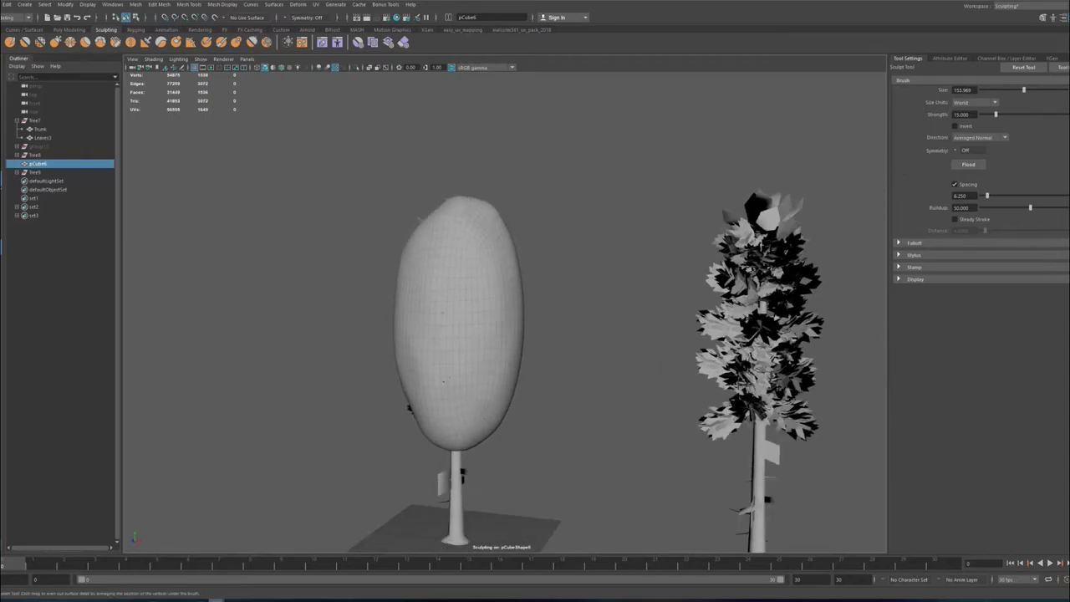
left_click_drag(449, 378, 431, 426, "alt")
left_click_drag(380, 376, 483, 310, "alt")
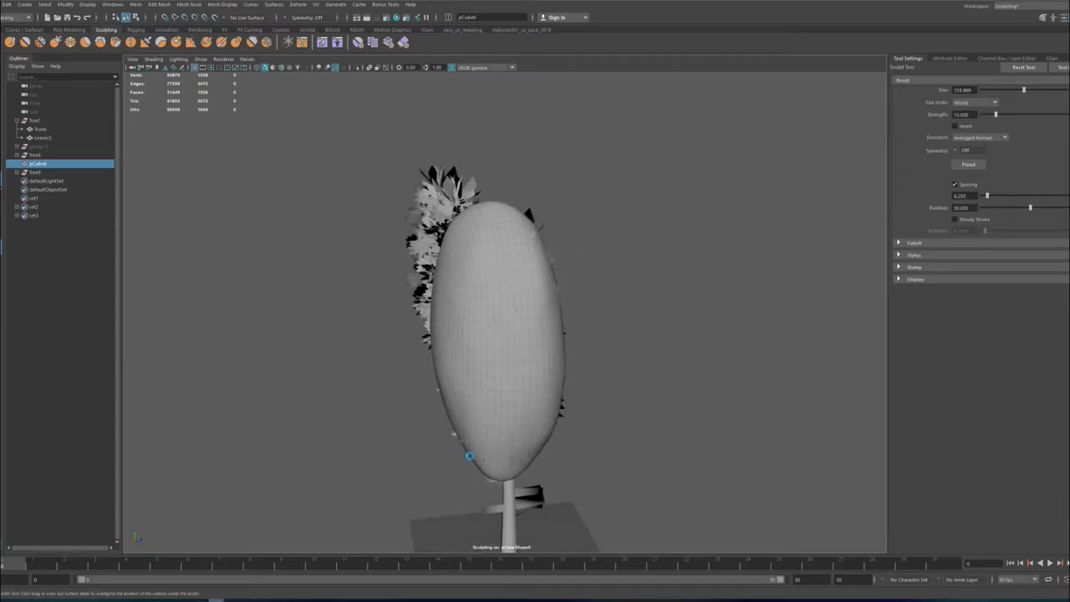
left_click_drag(470, 456, 421, 430, "alt")
right_click_drag(502, 437, 560, 437, "alt")
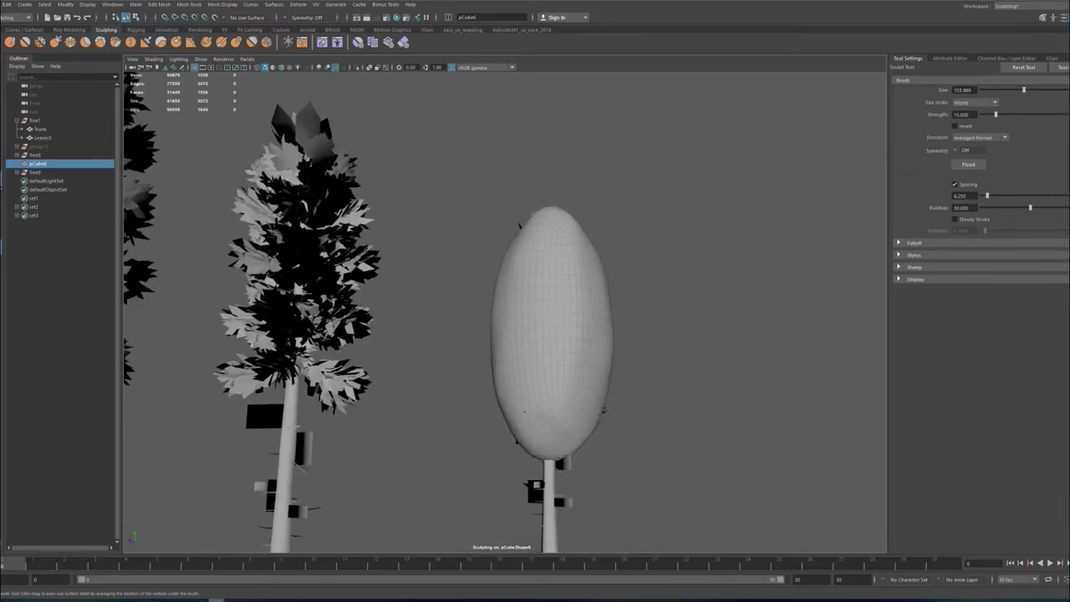
mouse_move(524, 328)
left_mouse_down("alt")
mouse_move(454, 437)
mouse_move(469, 463)
left_mouse_up("alt")
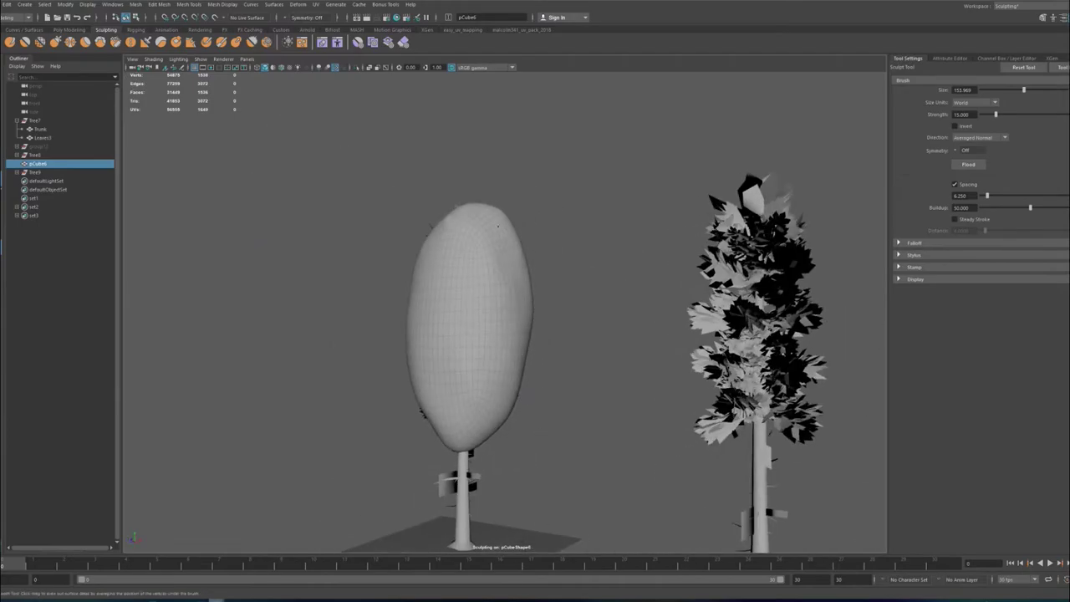
left_click_drag(333, 373, 392, 358, "alt")
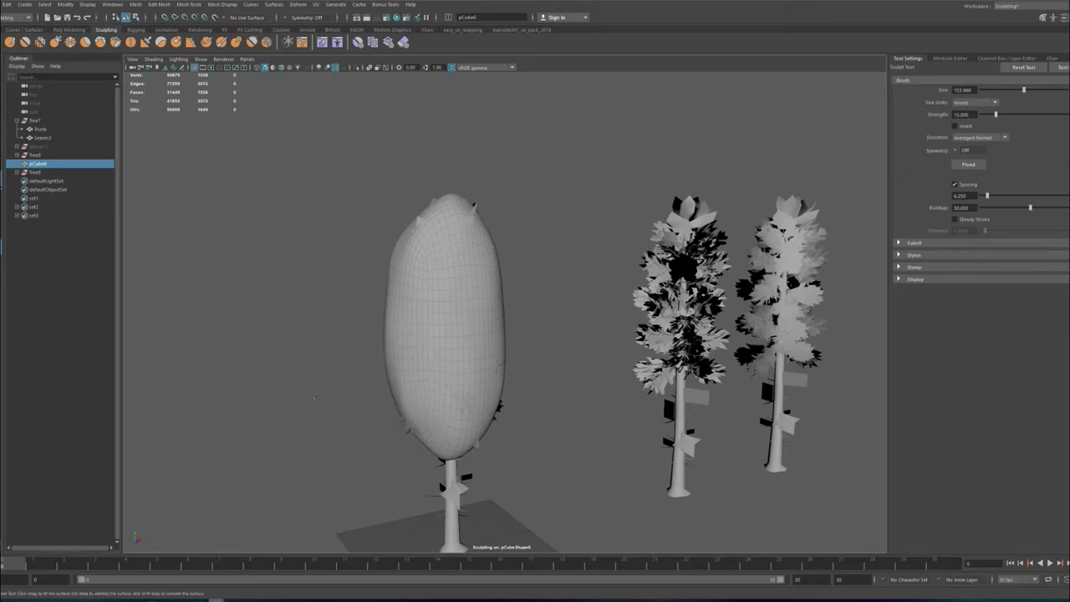
left_click_drag(313, 397, 481, 400, "alt")
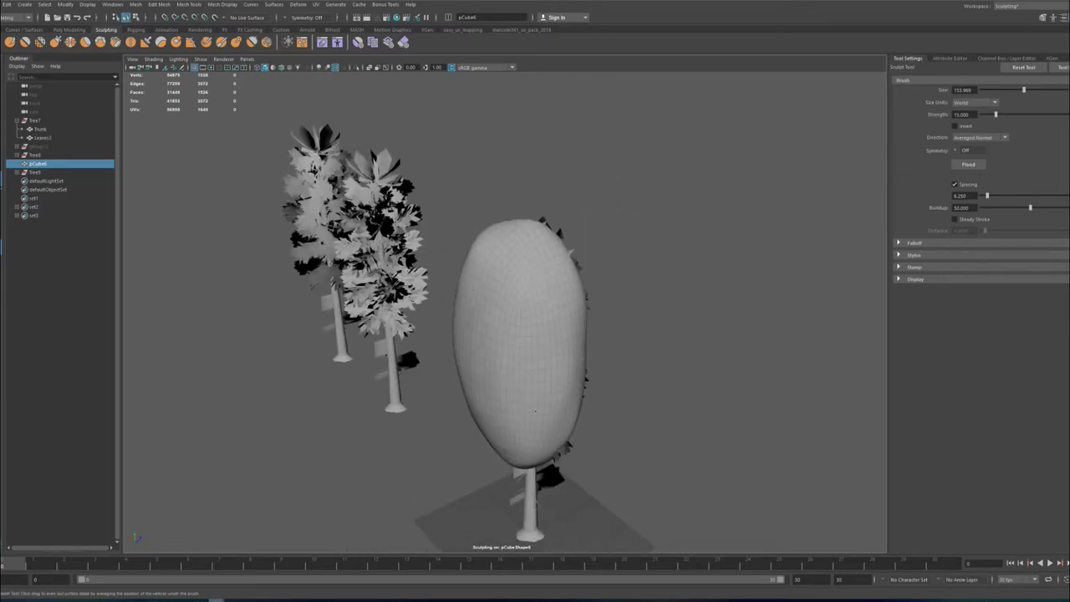
left_click_drag(403, 443, 525, 298, "alt")
Sculpt-smooth the ellipsoid's bottom and right edge
left_click_drag(548, 401, 524, 424)
mouse_move(688, 382)
left_mouse_down("alt")
mouse_move(525, 430)
mouse_move(507, 326)
left_mouse_up("alt")
mouse_move(497, 290)
left_mouse_down()
mouse_move(485, 244)
mouse_move(469, 387)
left_mouse_up()
left_click(34, 121, "ctrl")
left_click(153, 58)
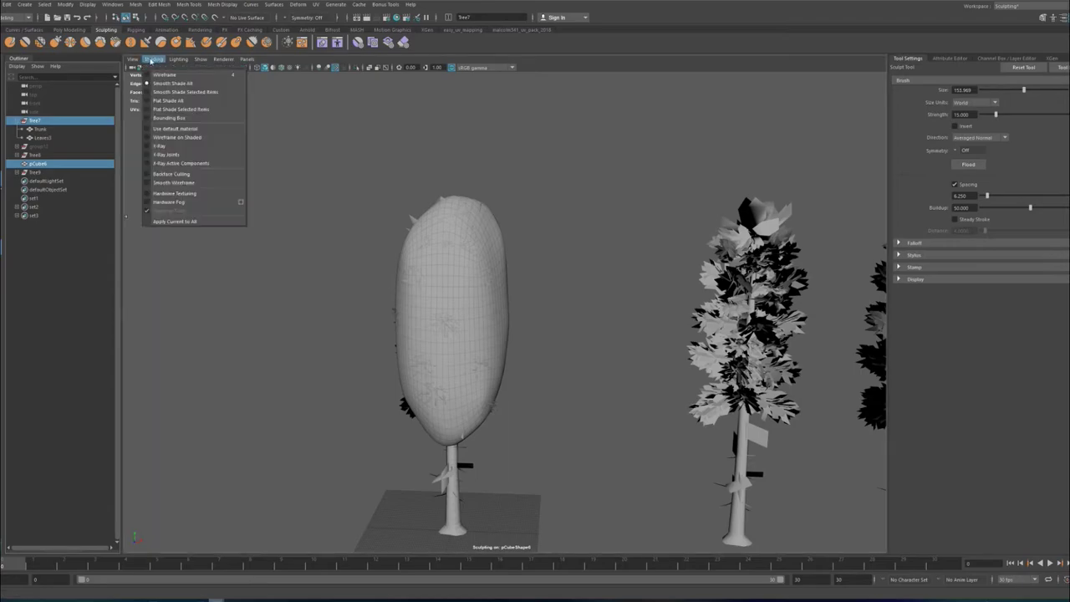
Switch to wireframe and transfer normals from pCube6 onto Leaves3
left_click(194, 214)
left_click(34, 120)
left_click(40, 137)
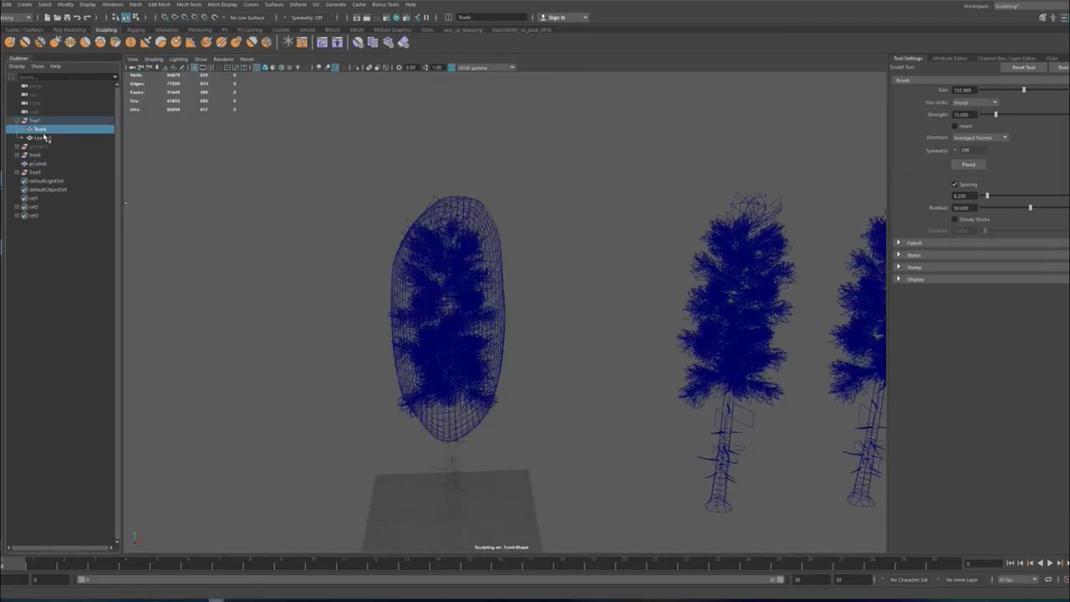
left_click(38, 163)
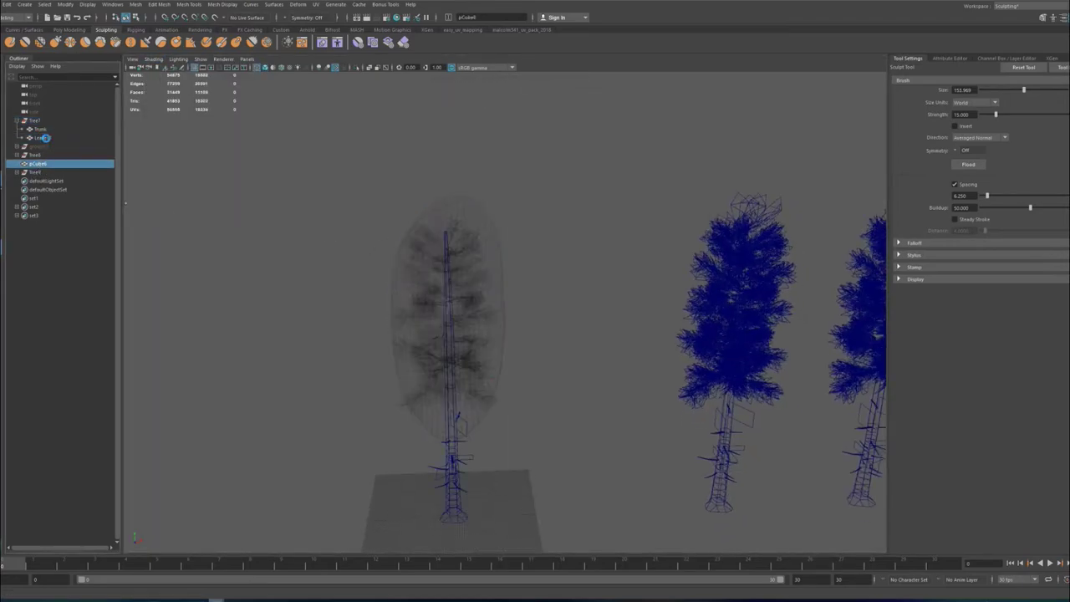
left_click(41, 137, "ctrl")
left_click(153, 59)
left_click(135, 4)
left_click(219, 142)
left_click(683, 367)
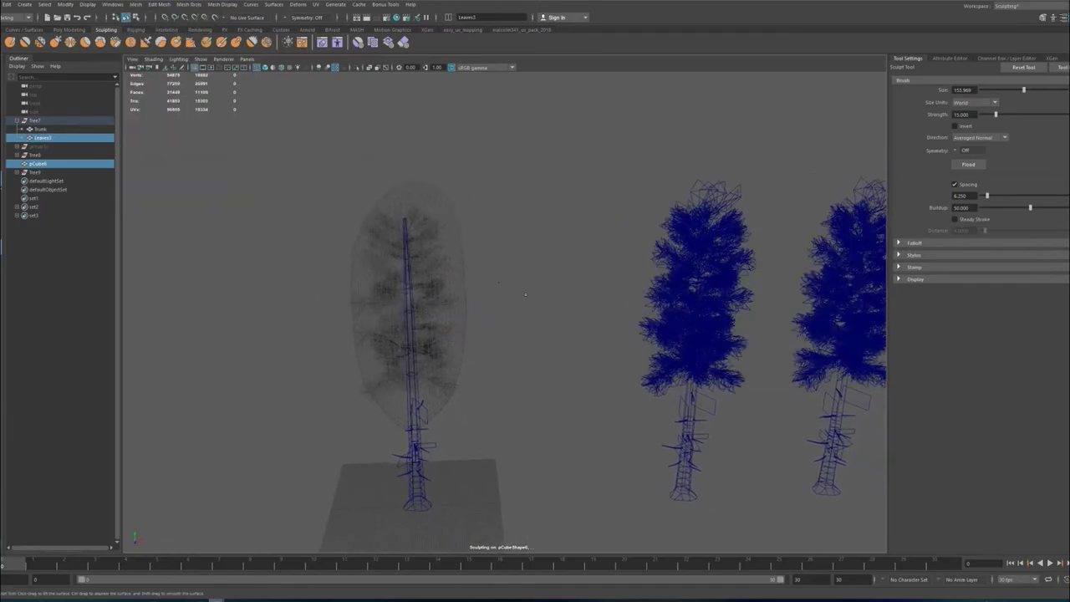
Return the viewport to smooth shading and reselect pCube6
left_click(153, 58)
left_click(173, 82)
left_click(38, 163)
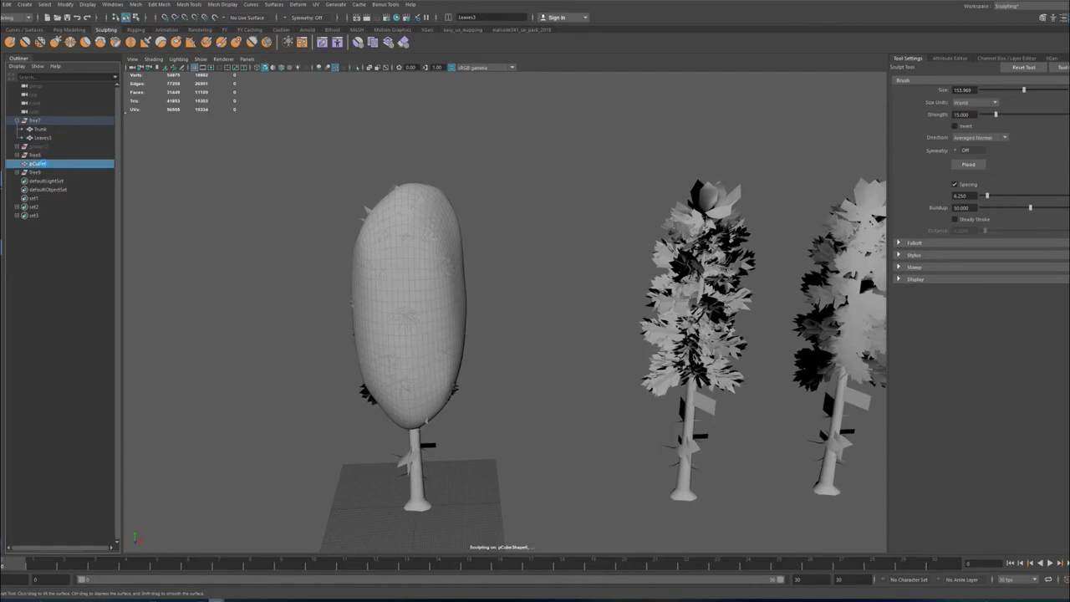